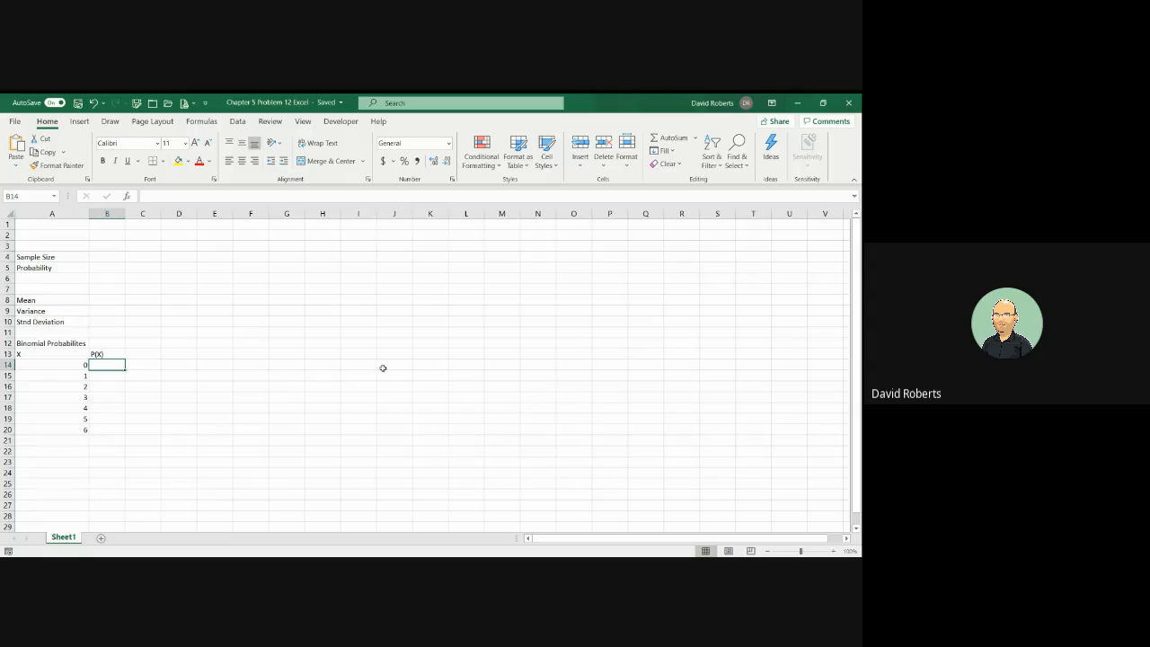
# Step: Enter 6 as the sample size in B4 and .47 as the probability in B5
pyautogui.click(116, 257)
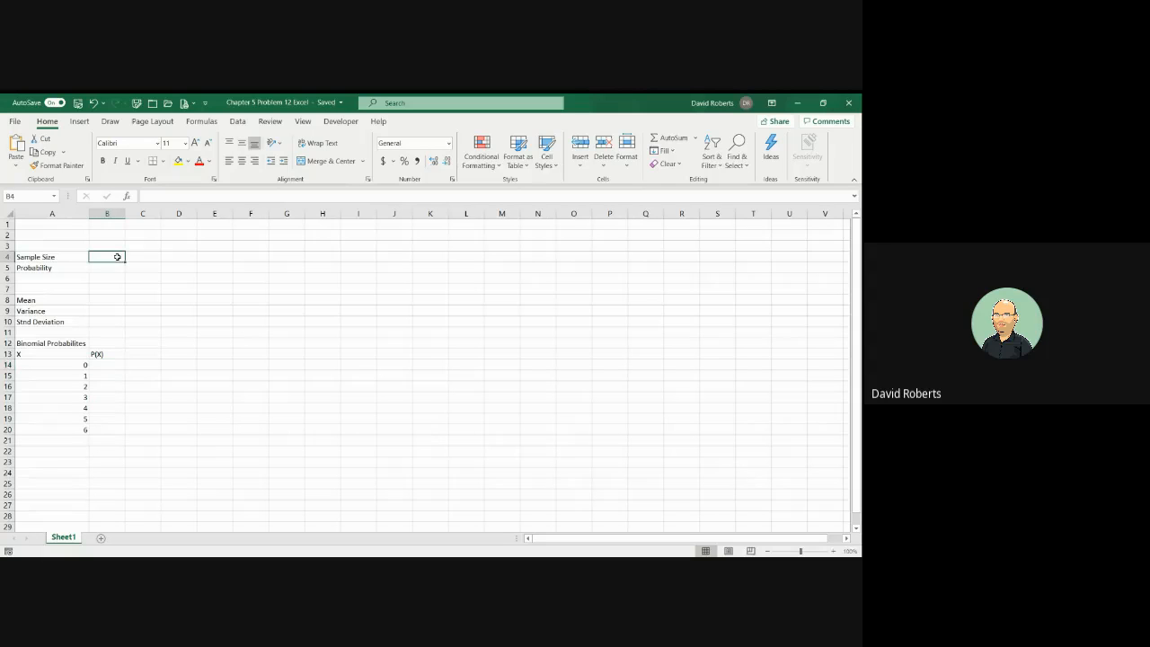
pyautogui.write('6')
pyautogui.press('Return')
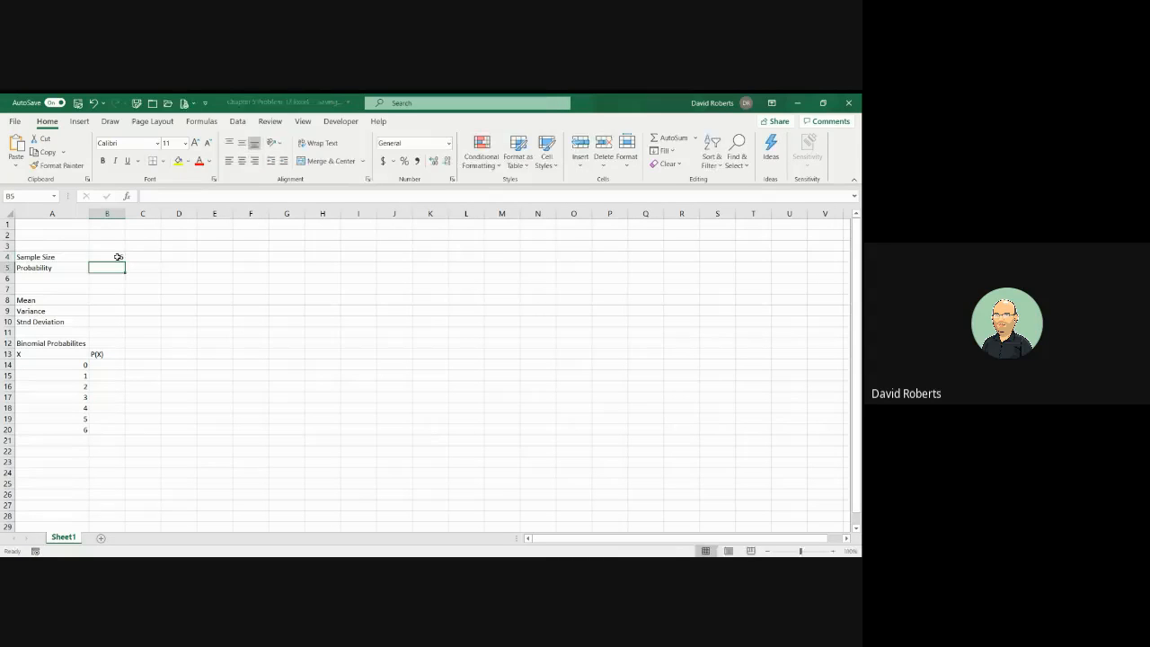
pyautogui.write('.47')
pyautogui.press('Return')
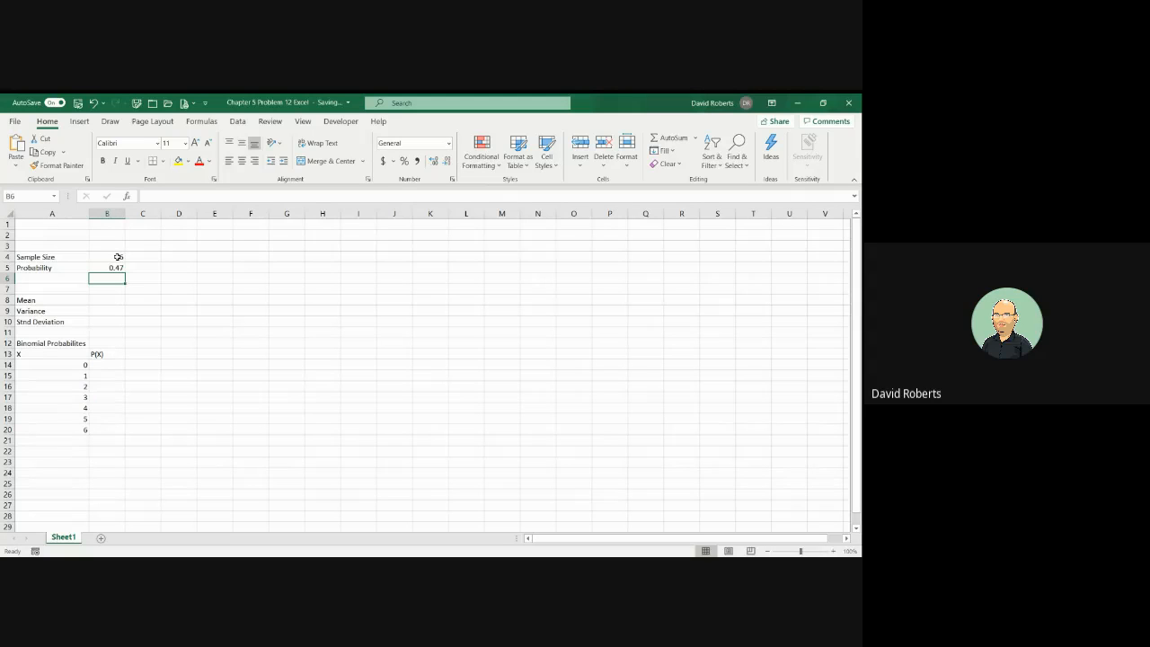
# Step: Calculate the mean in B8 with the formula =B4*B5
pyautogui.press('Down')
pyautogui.press('Down')
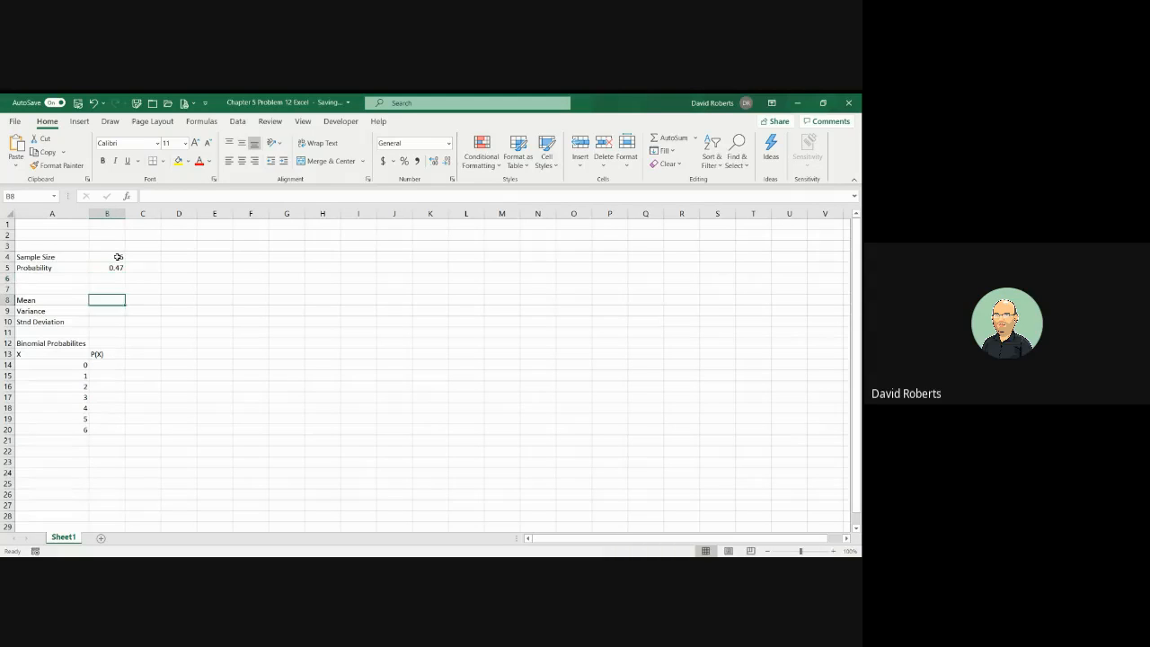
pyautogui.write('=')
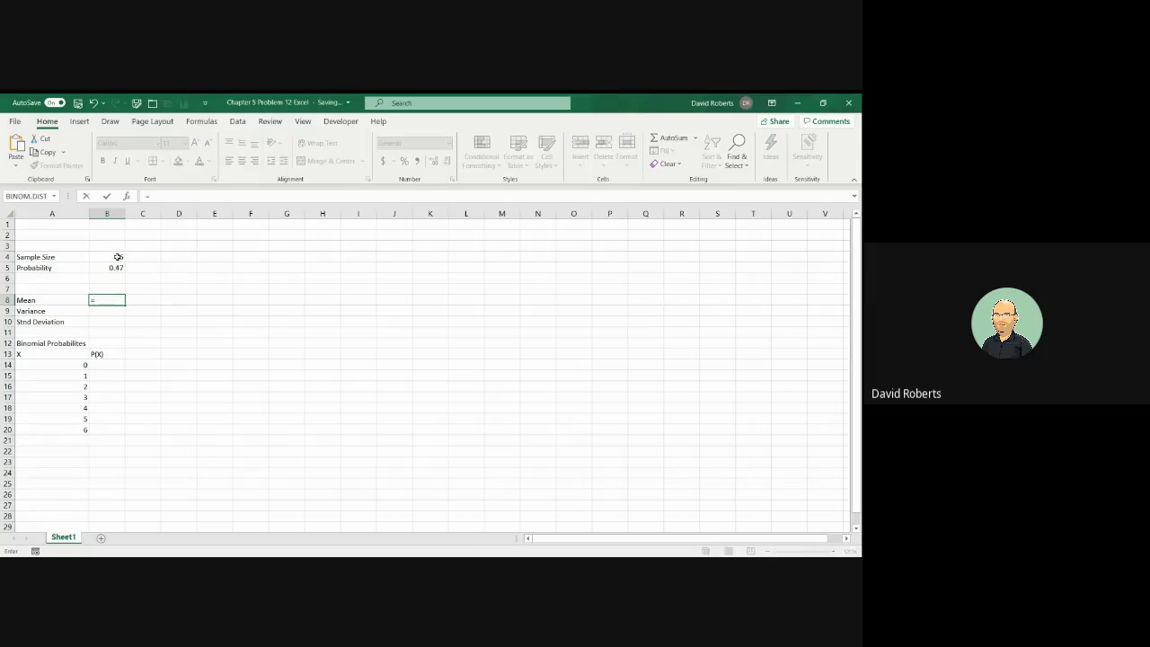
pyautogui.click(117, 268)
pyautogui.click(118, 257)
pyautogui.write('*')
pyautogui.press('Up')
pyautogui.press('Up')
pyautogui.press('Up')
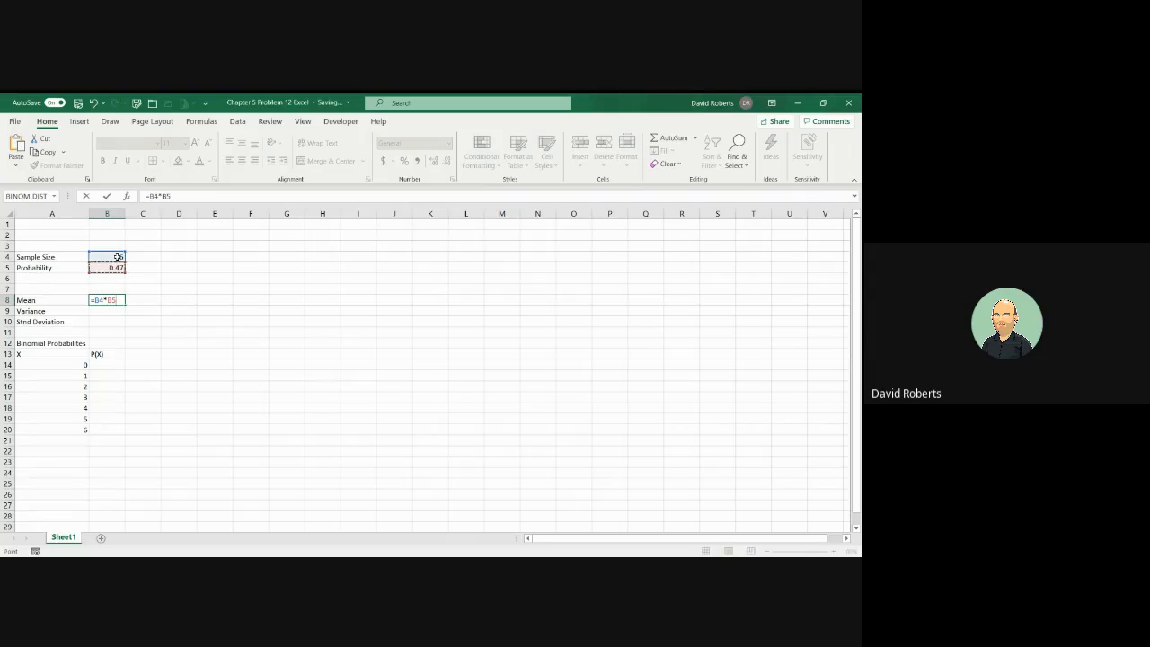
pyautogui.press('Return')
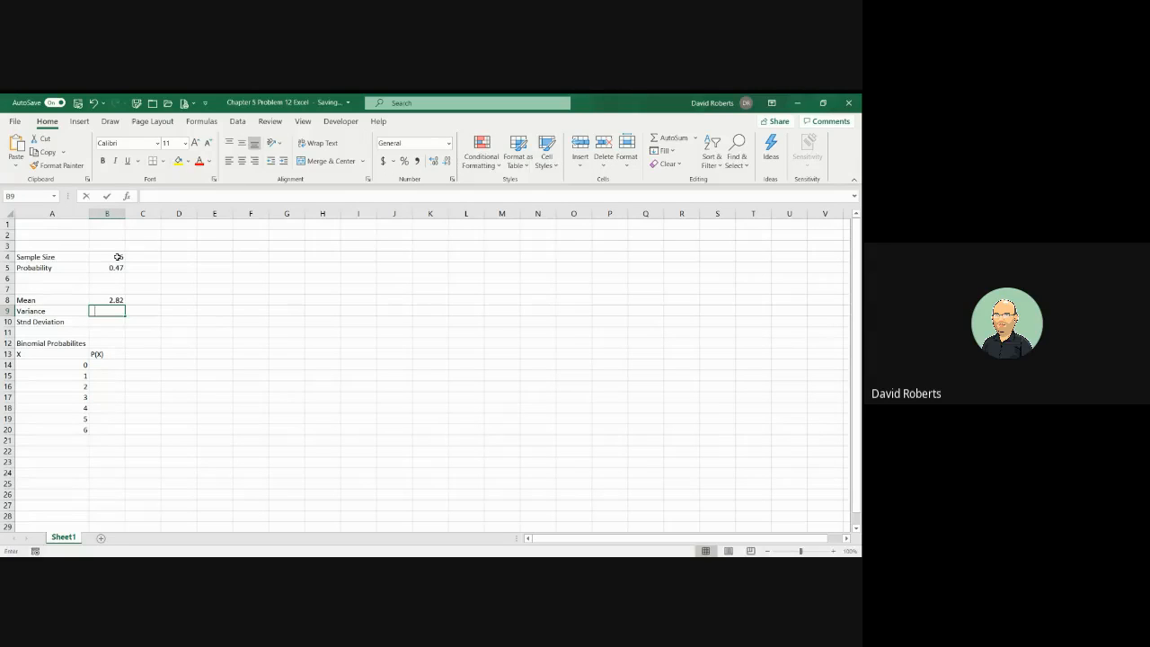
# Step: Enter the formula =SQRT(B4*B5*(1-B5)) in the variance cell B9
pyautogui.write('=sqrt(')
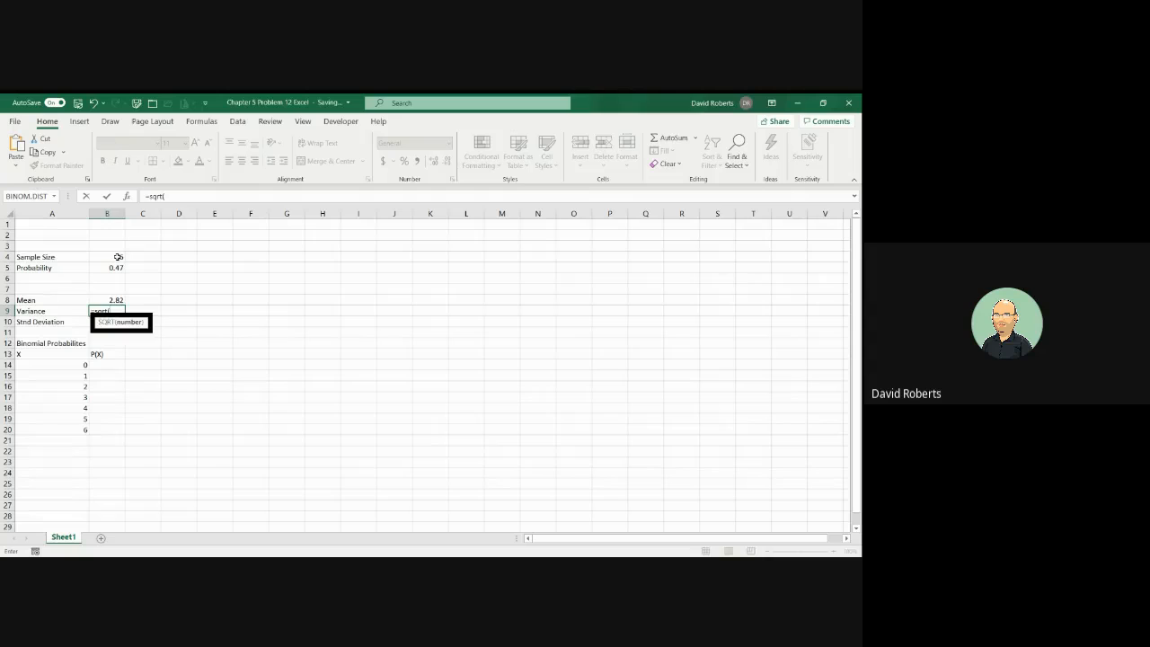
pyautogui.click(118, 257)
pyautogui.write('*')
pyautogui.click(115, 267)
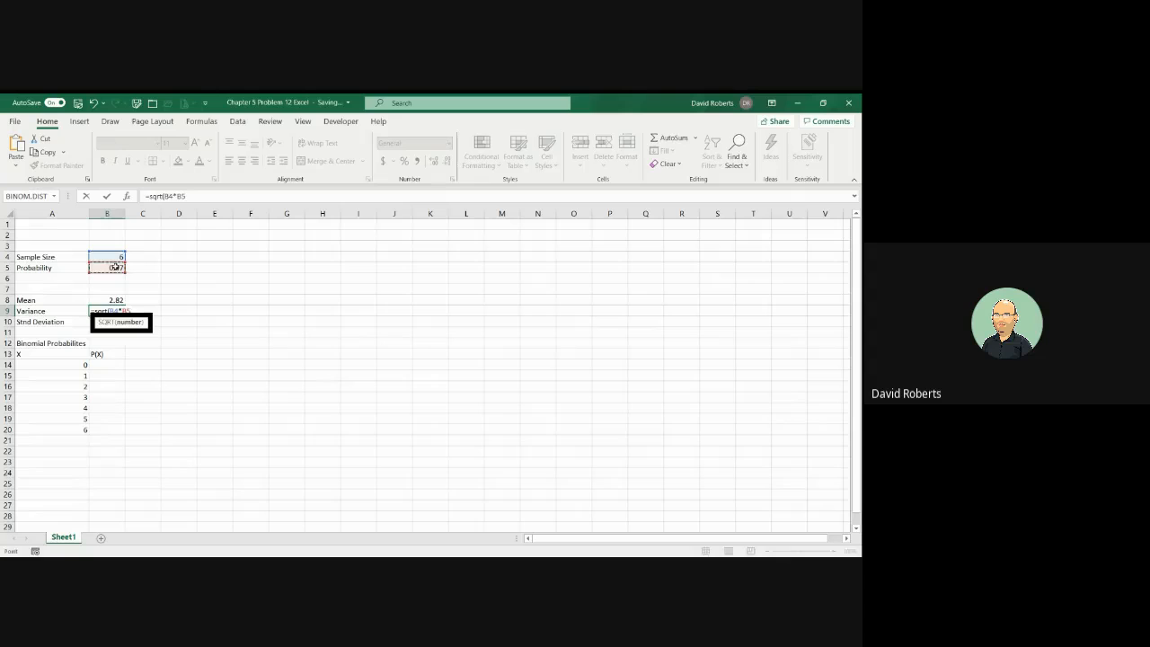
pyautogui.write('*(1-')
pyautogui.click(115, 267)
pyautogui.write('))')
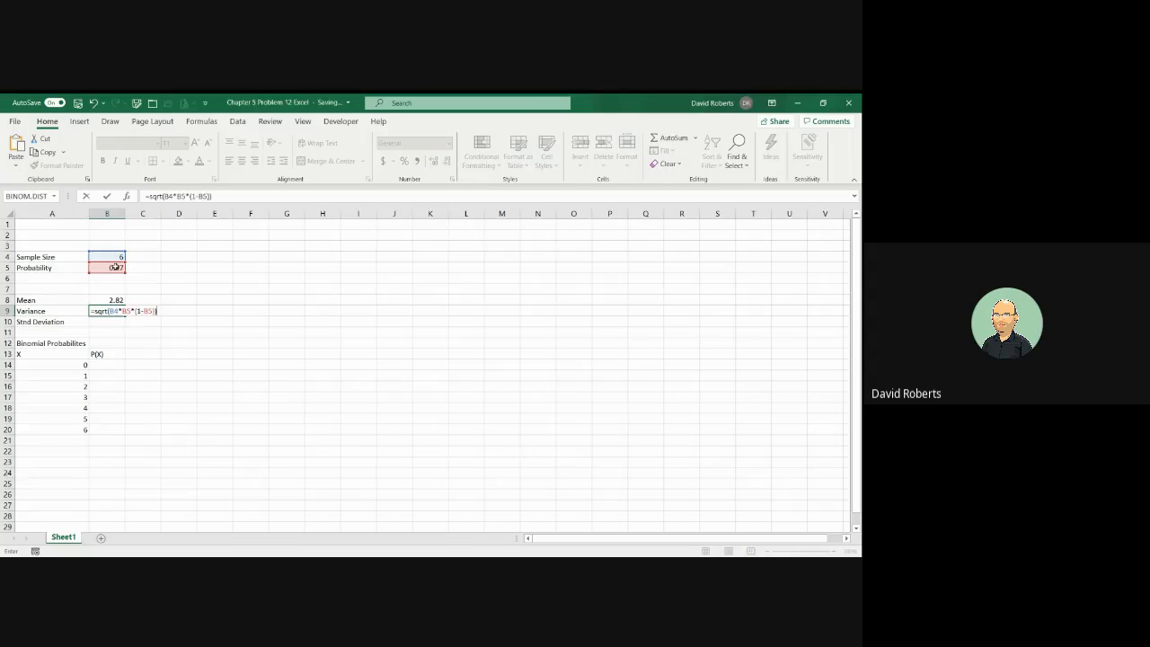
pyautogui.press('Return')
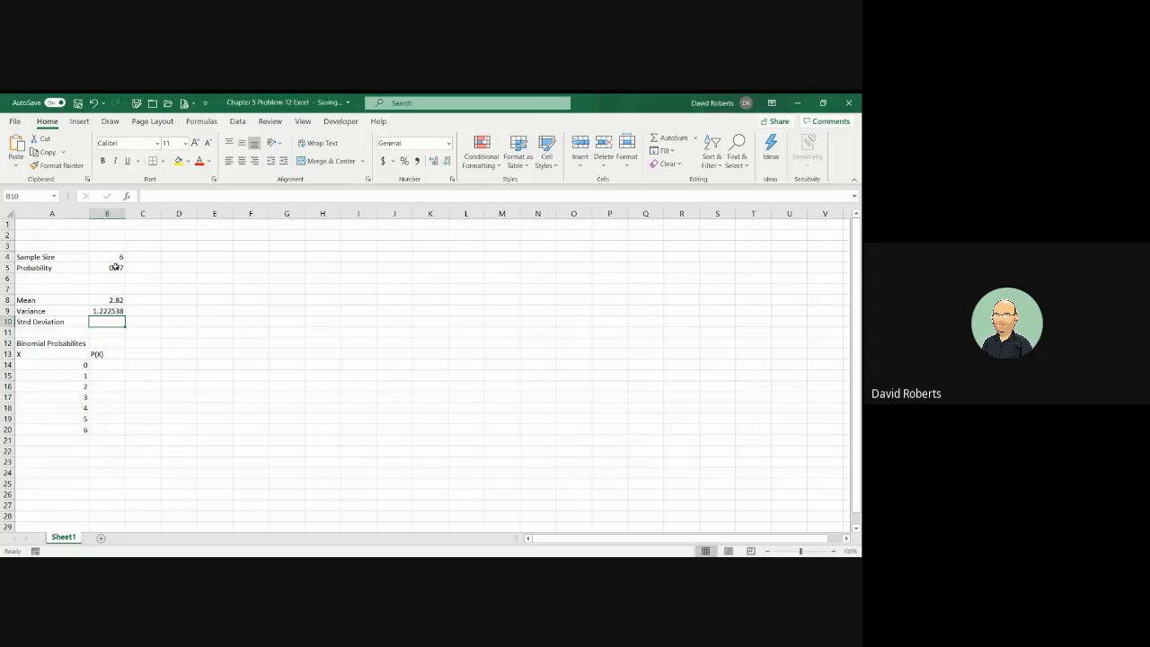
# Step: Remove the SQRT function from the variance formula in B9, keeping only the product B4*B5*(1-B5)
pyautogui.press('Up')
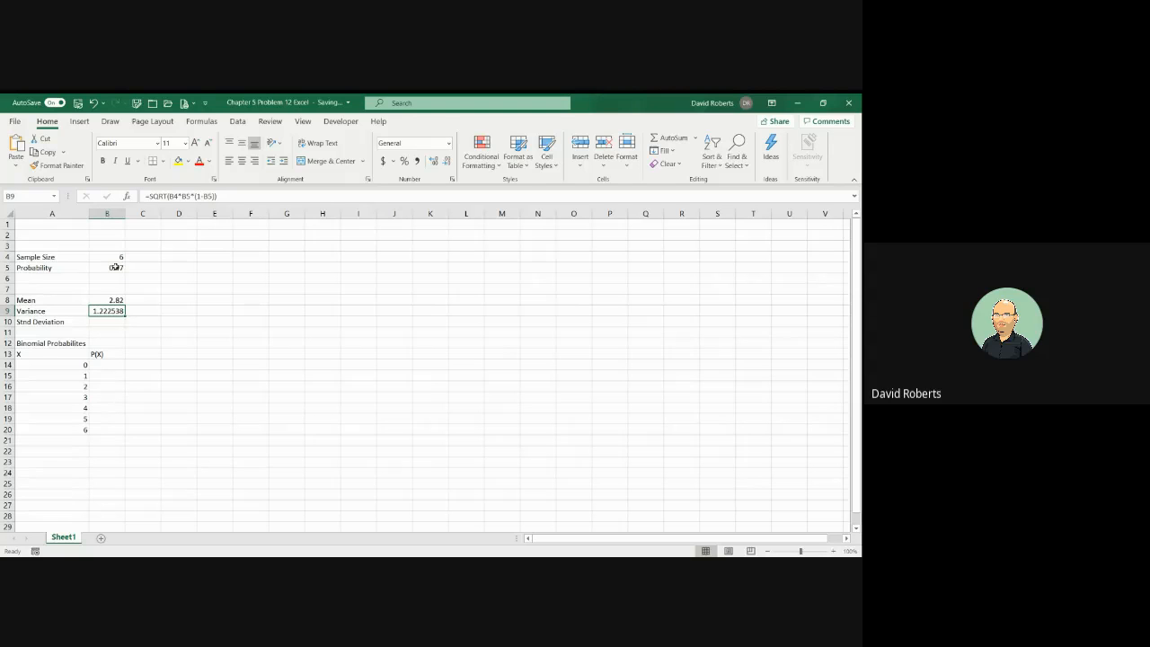
pyautogui.click(166, 196)
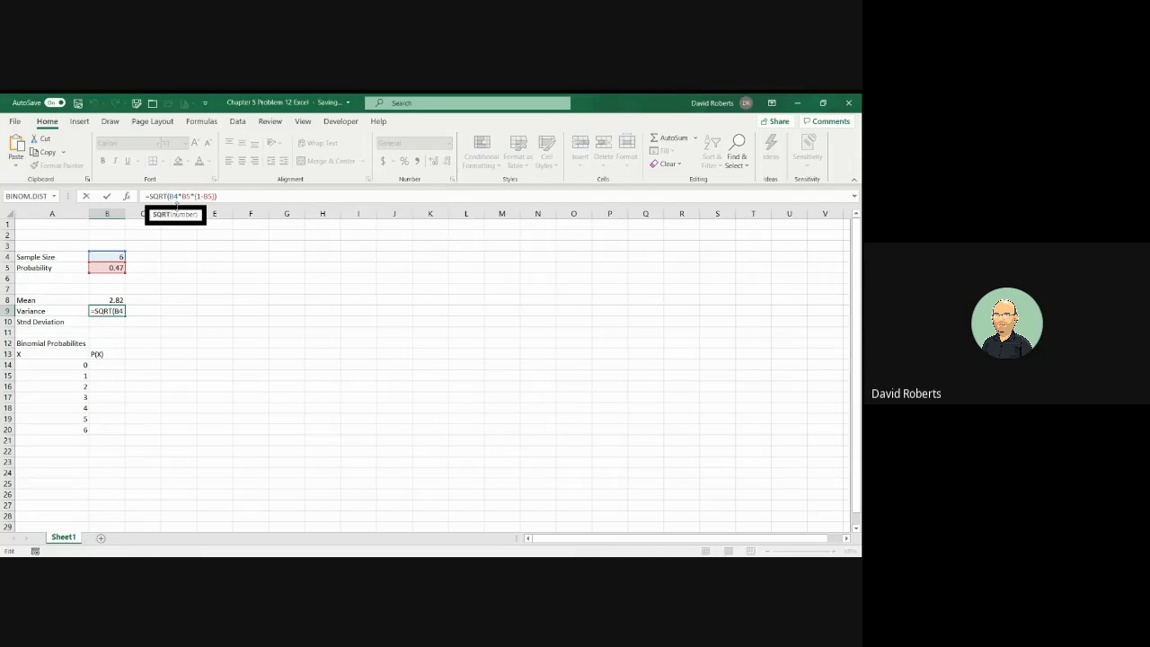
pyautogui.press('BackSpace')
pyautogui.press('BackSpace')
pyautogui.press('BackSpace')
pyautogui.press('BackSpace')
pyautogui.press('Return')
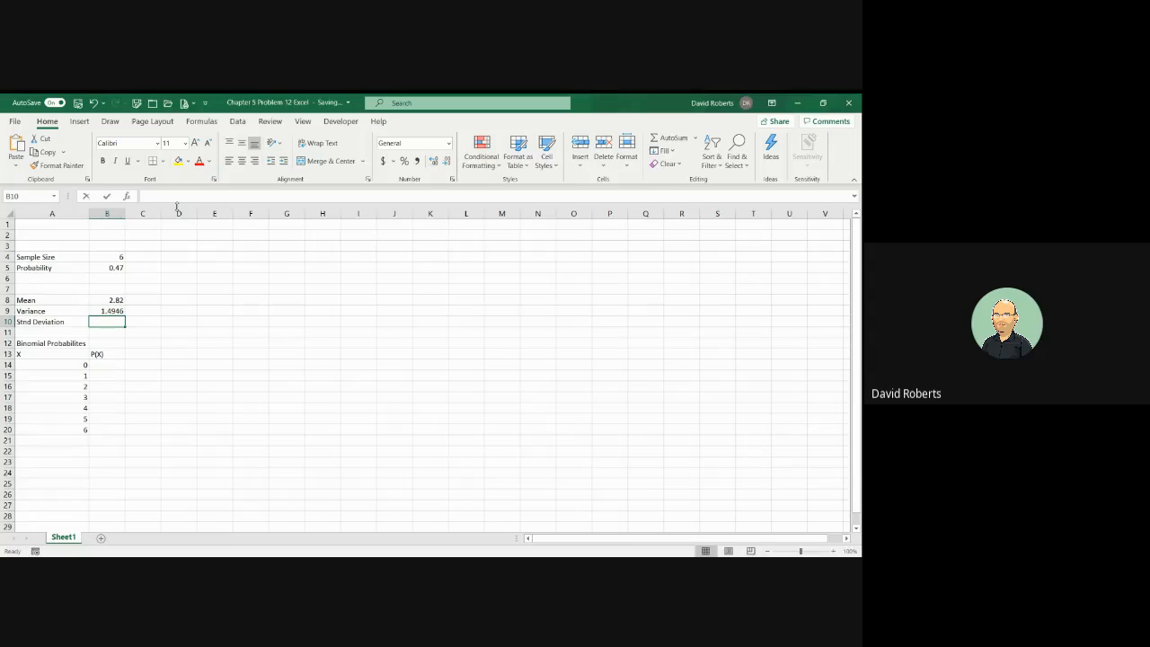
# Step: Calculate the standard deviation in B10 with the formula =B9^.5
pyautogui.write('=')
pyautogui.press('Up')
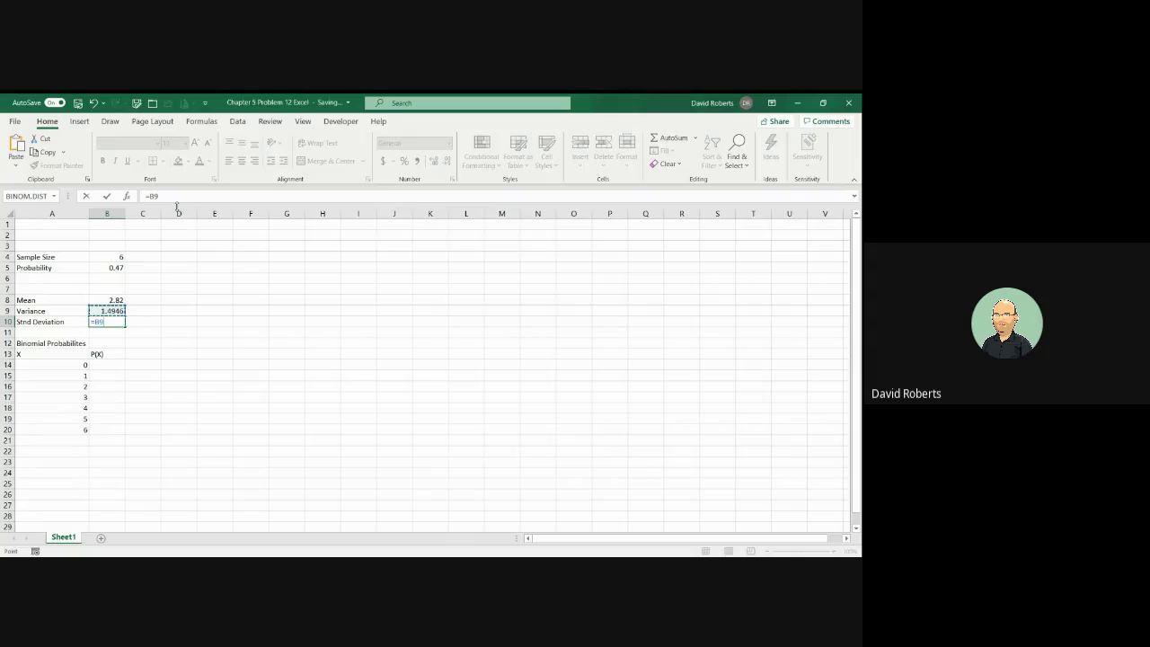
pyautogui.write('^.5')
pyautogui.hotkey('ctrl', 'Return')
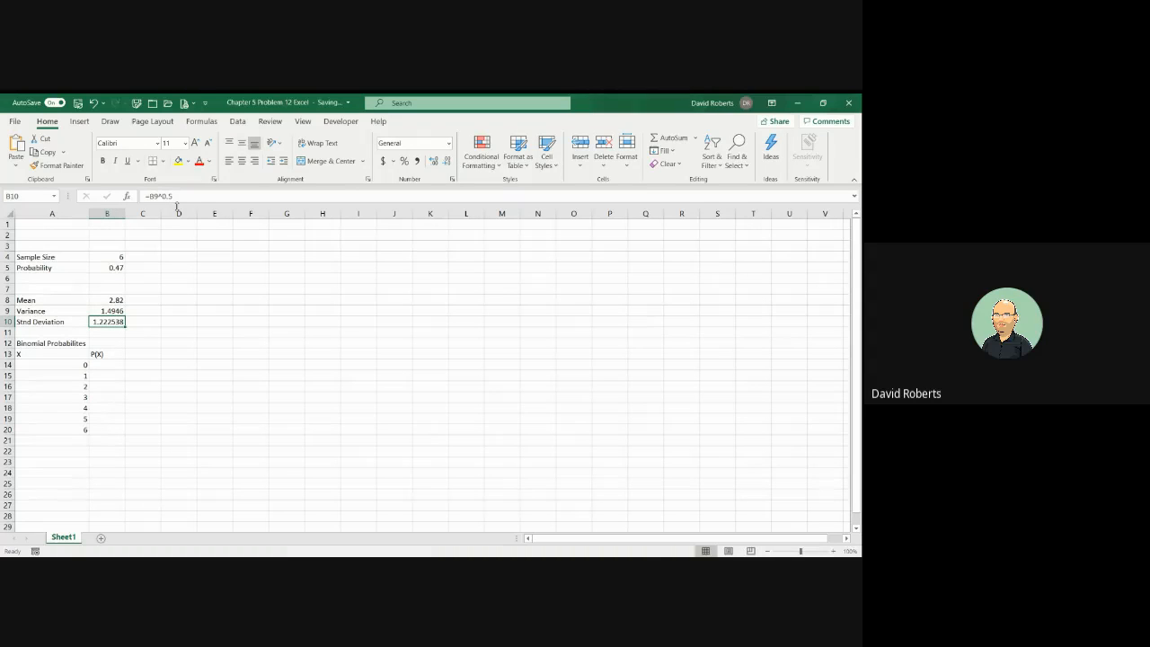
# Step: Insert the statistical function BINOM.DIST in B14, the P(X) cell for X = 0
pyautogui.press('Down')
pyautogui.press('Down')
pyautogui.press('Down')
pyautogui.press('Down')
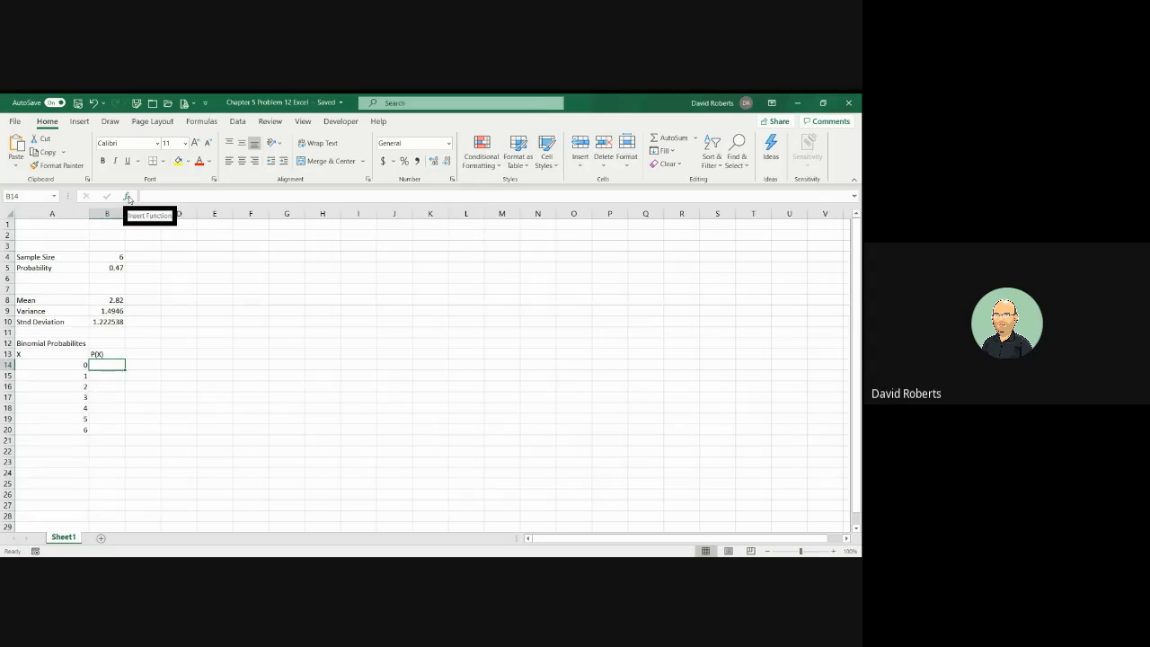
pyautogui.click(128, 197)
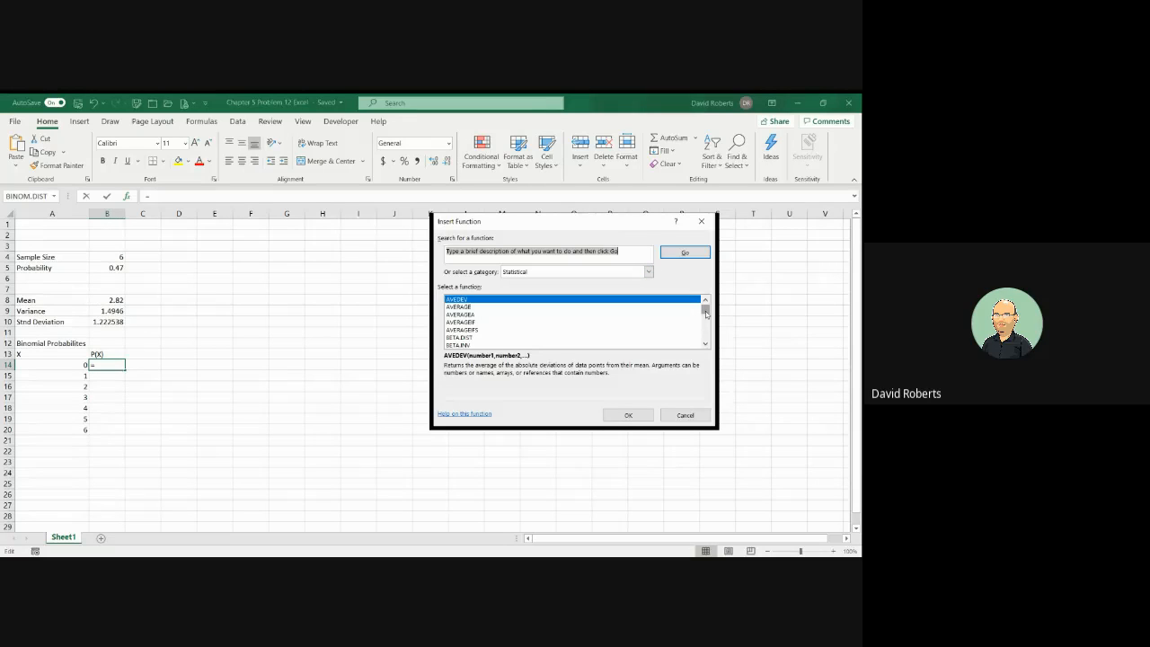
pyautogui.moveTo(707, 314); pyautogui.dragTo(706, 317)
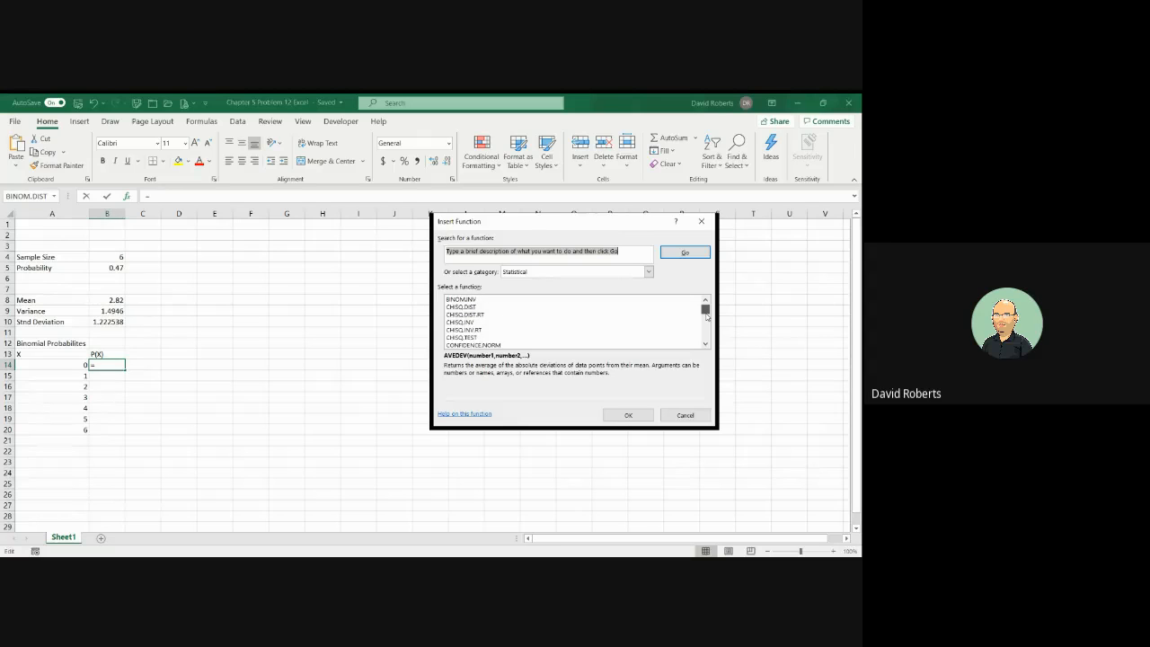
pyautogui.scroll(2, 706, 315)
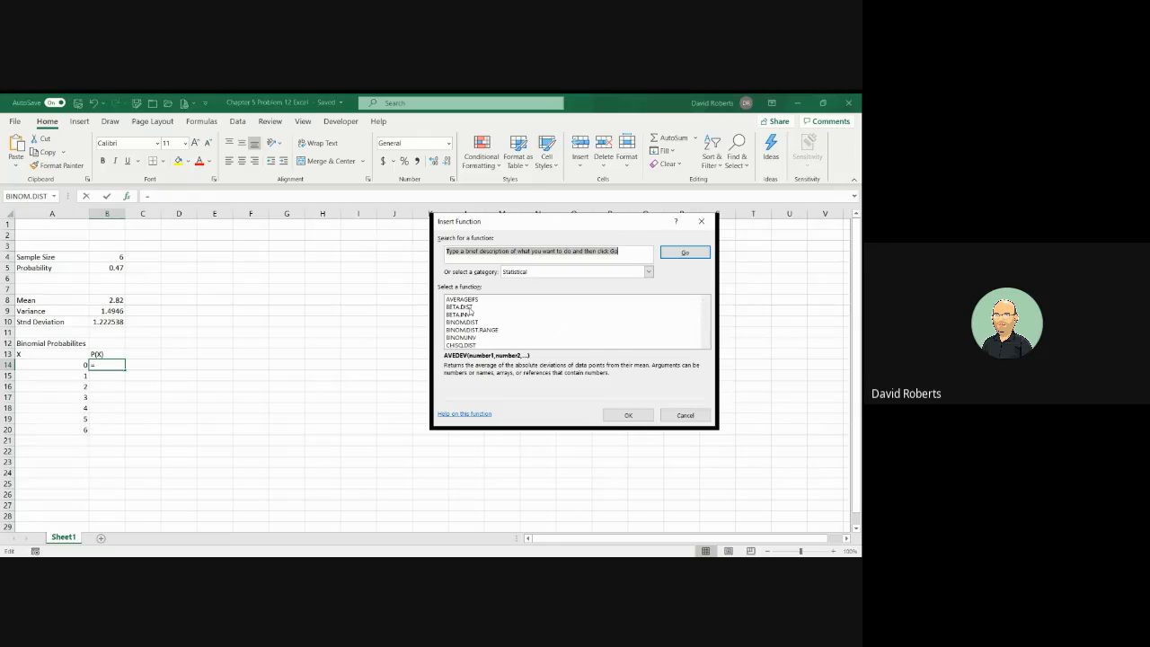
pyautogui.click(476, 322)
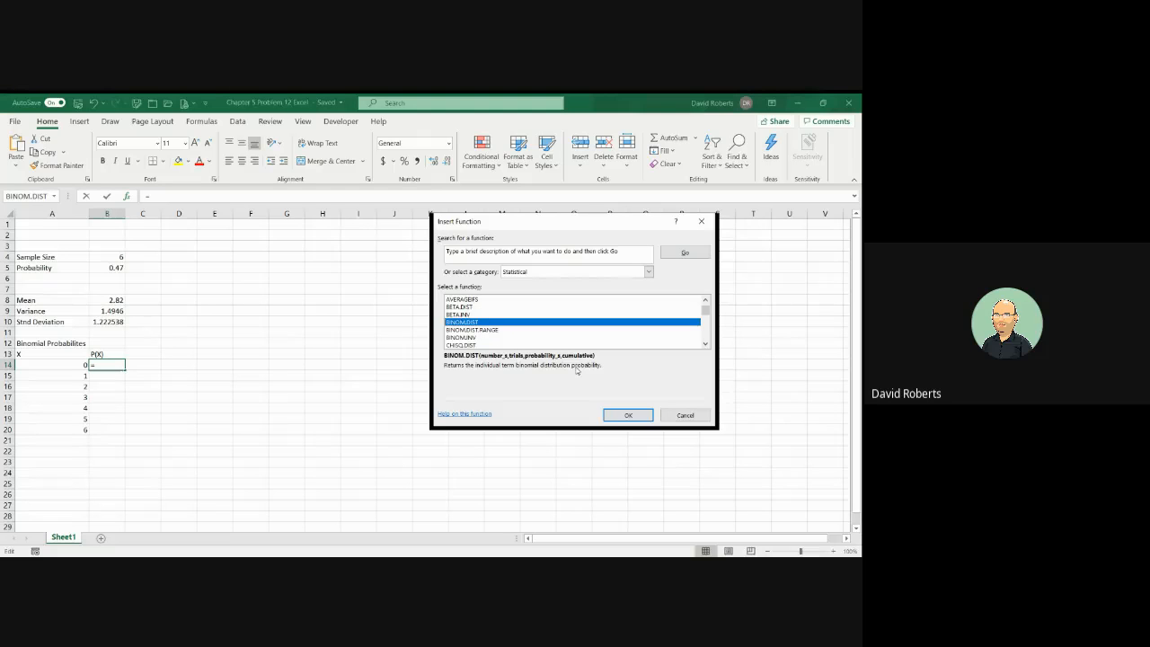
pyautogui.click(629, 415)
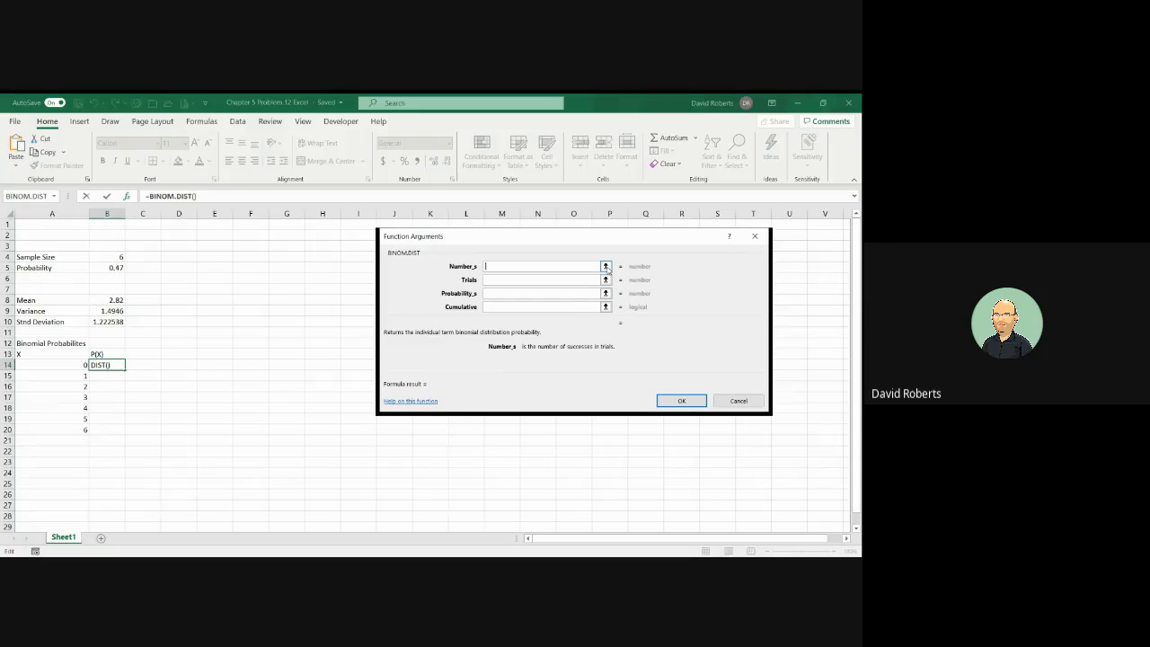
# Step: Set the BINOM.DIST arguments Number_s to A14, Trials to the absolute reference $B$4 and Probability_s to $B$5
pyautogui.click(66, 365)
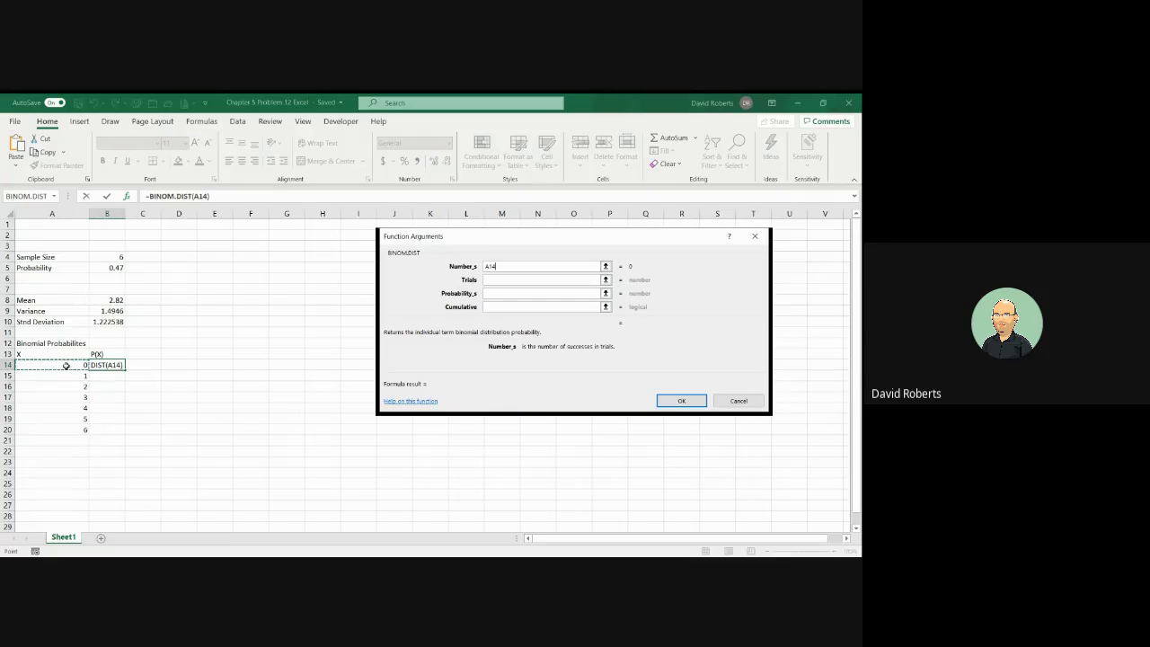
pyautogui.click(605, 284)
pyautogui.click(760, 254)
pyautogui.click(606, 280)
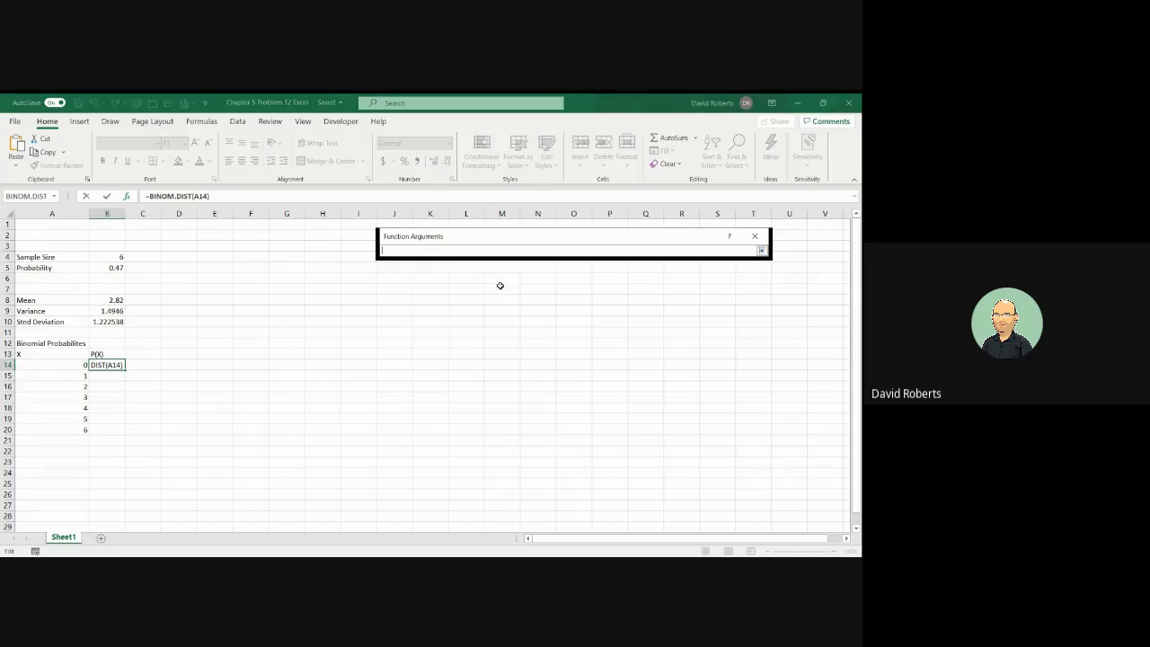
pyautogui.click(121, 258)
pyautogui.click(762, 252)
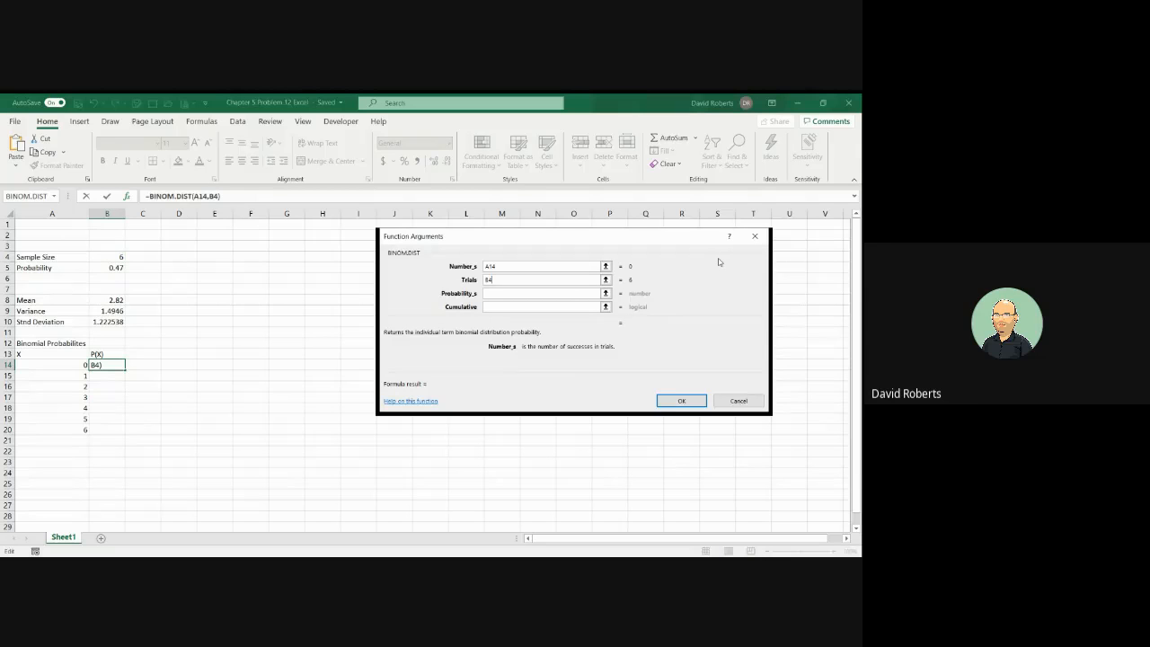
pyautogui.press('F4')
pyautogui.click(606, 293)
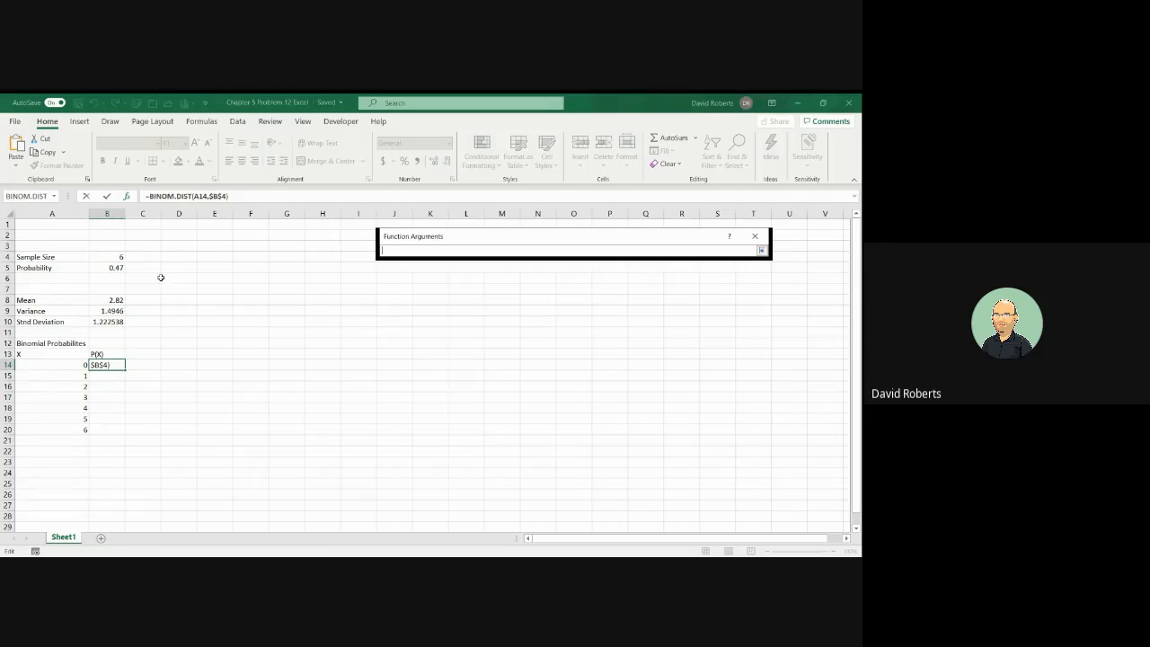
pyautogui.click(112, 267)
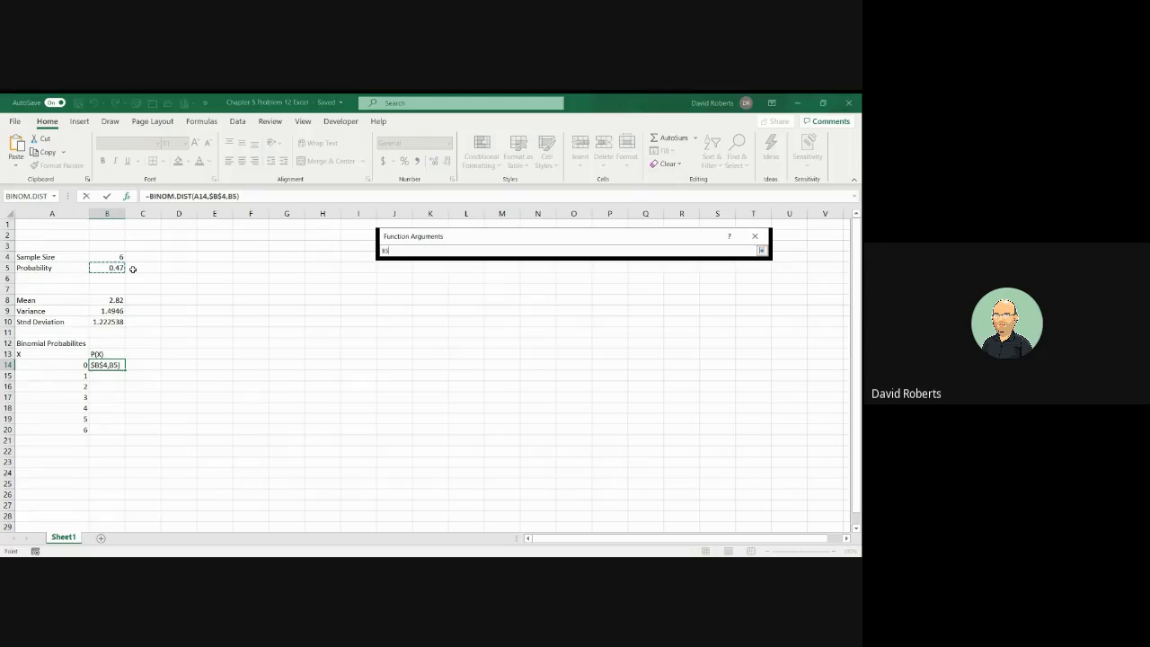
pyautogui.click(763, 251)
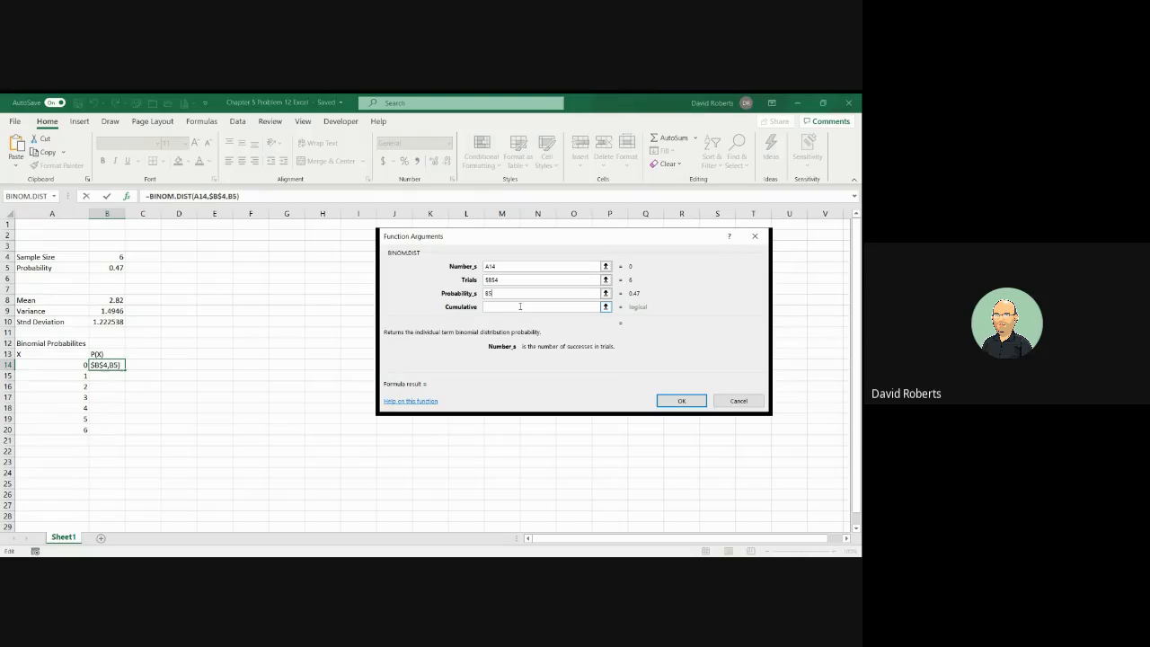
pyautogui.press('F4')
# Step: Complete the BINOM.DIST formula with Cumulative set to false and fill it down from B14 through B20
pyautogui.click(546, 307)
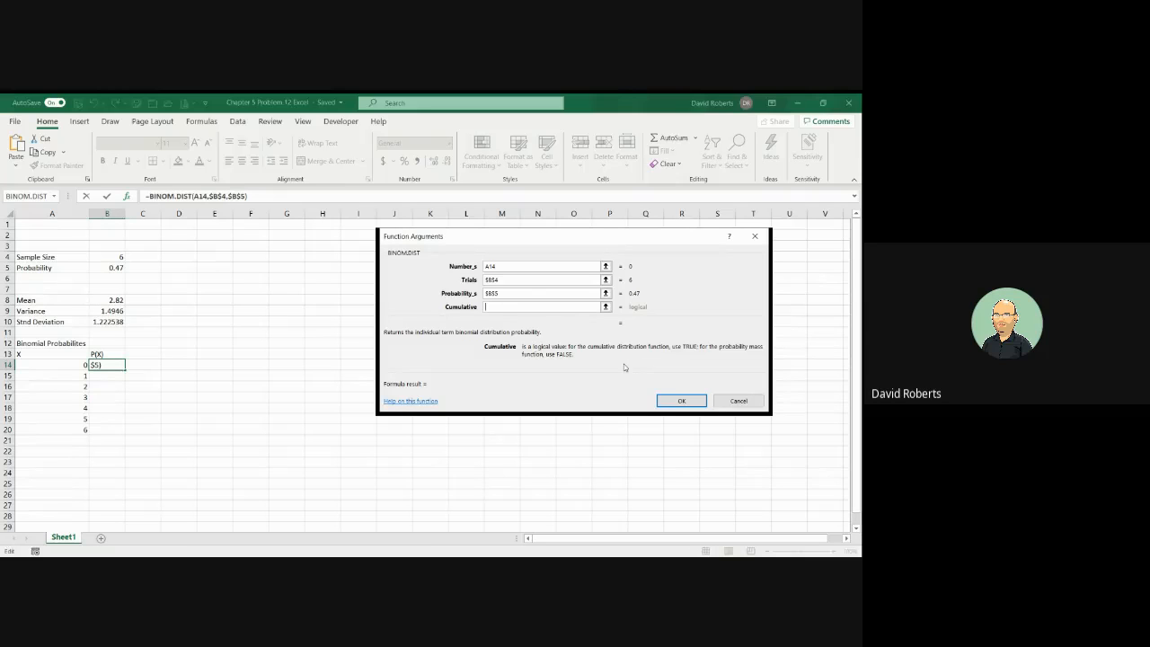
pyautogui.write('false')
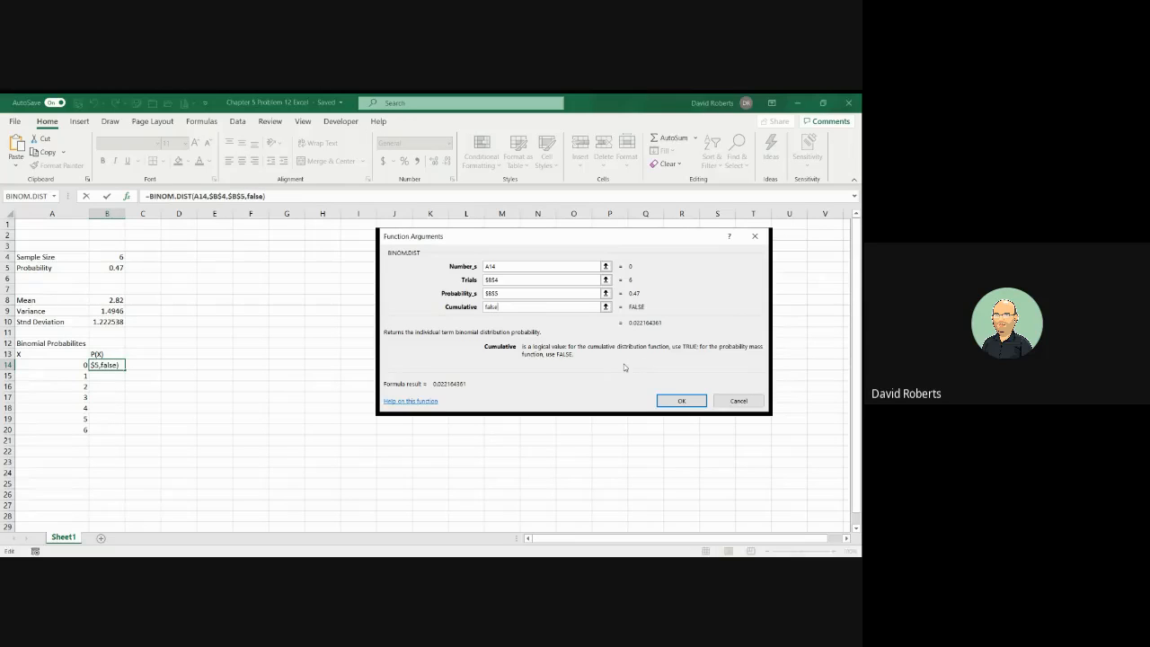
pyautogui.click(680, 402)
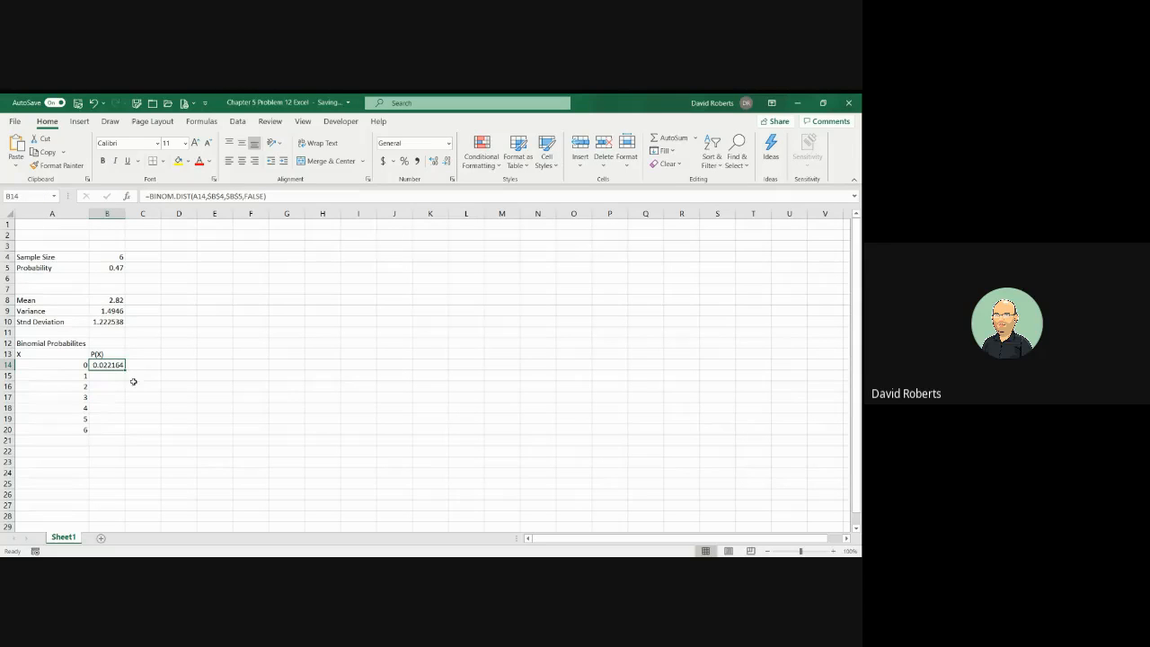
pyautogui.moveTo(125, 370); pyautogui.dragTo(124, 431)
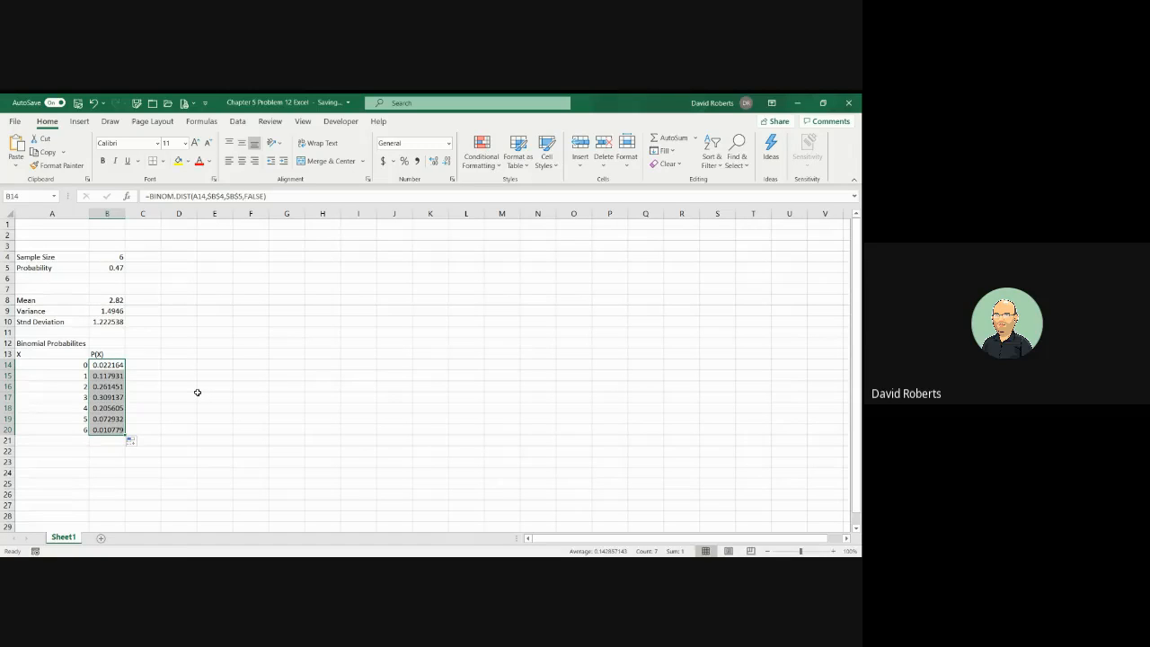
# Step: Label cell A23 below the probability table as A
pyautogui.click(82, 461)
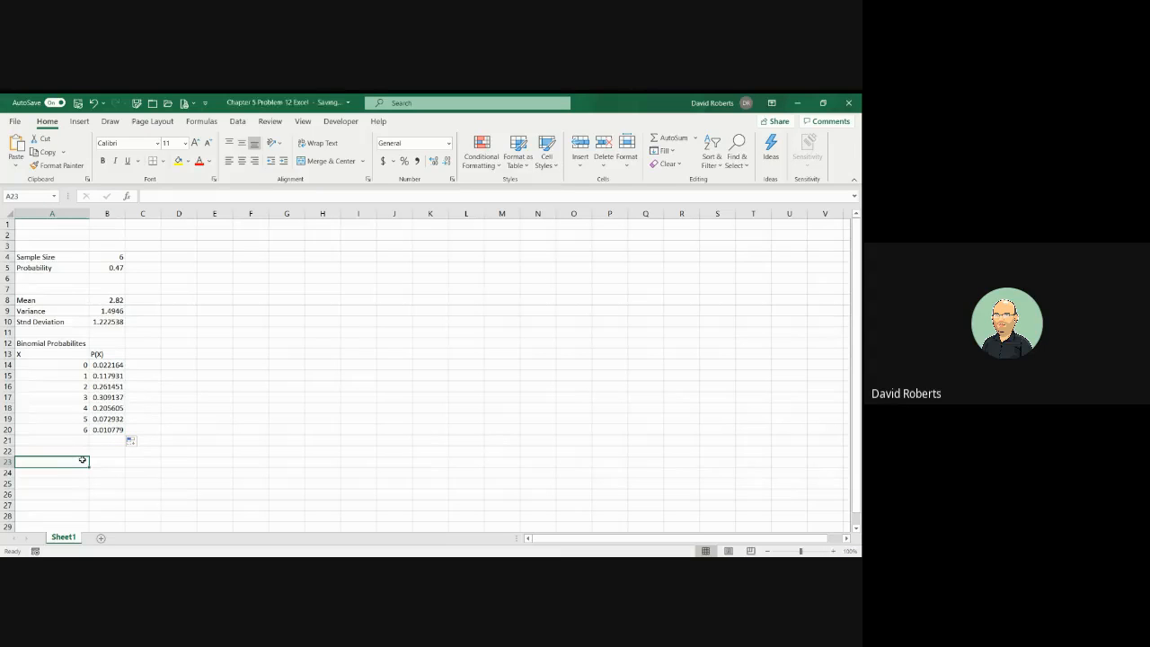
pyautogui.write('A')
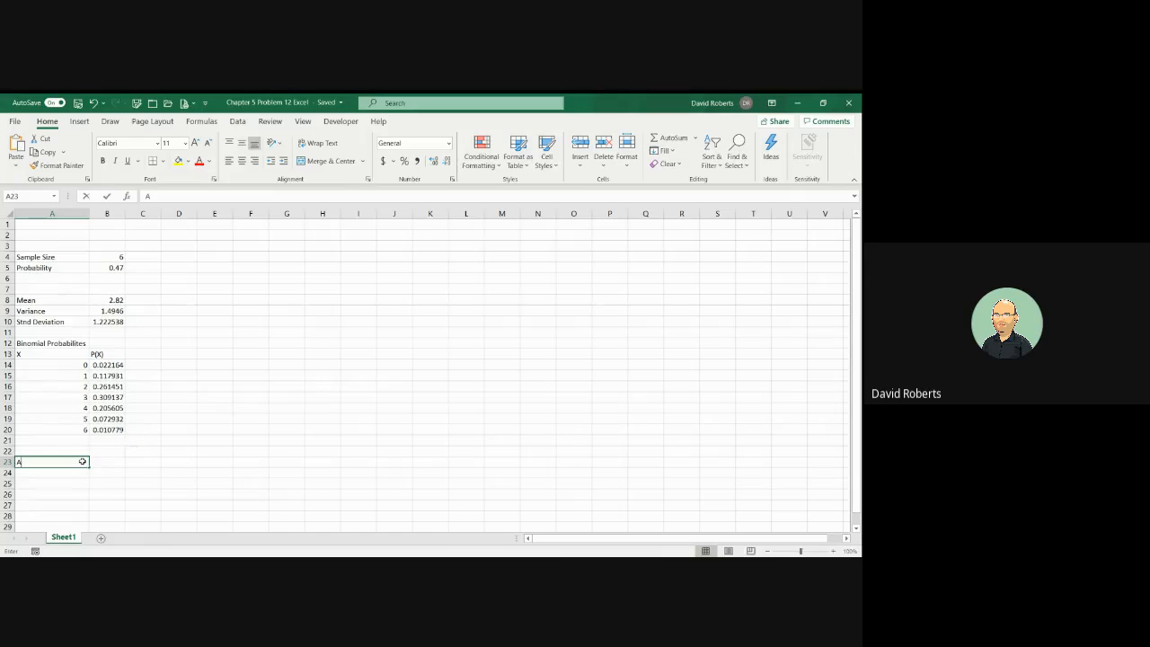
pyautogui.press('Tab')
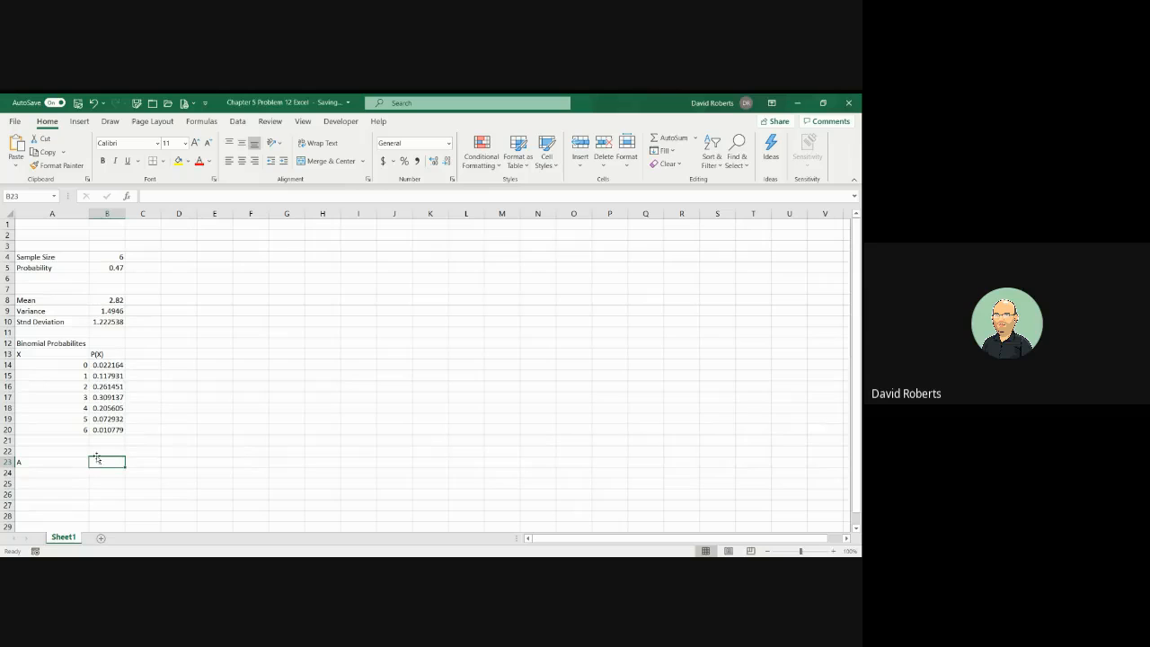
# Step: Reference B18, the probability for X = 4, in B23 as the answer to part A
pyautogui.write('=')
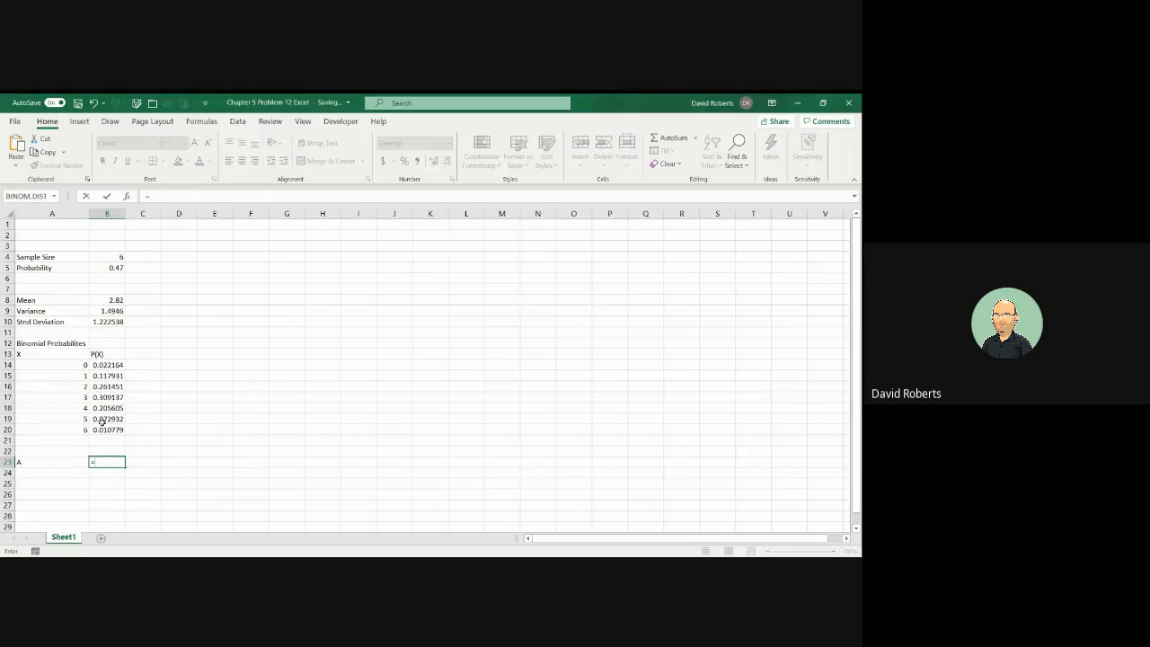
pyautogui.click(110, 408)
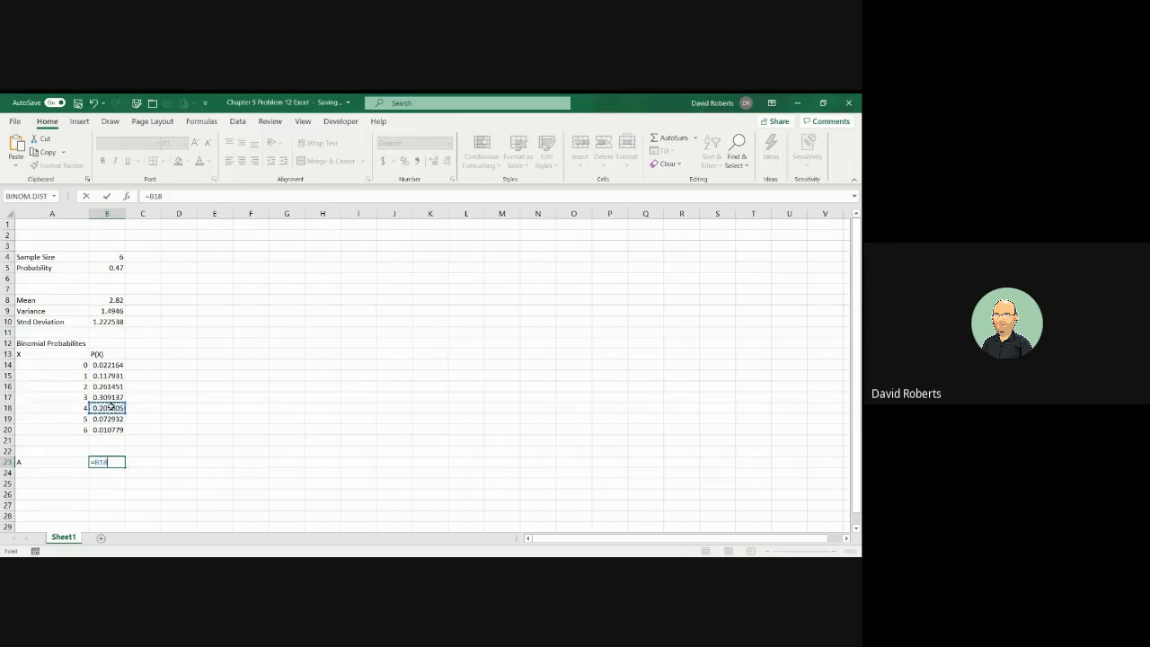
pyautogui.press('Return')
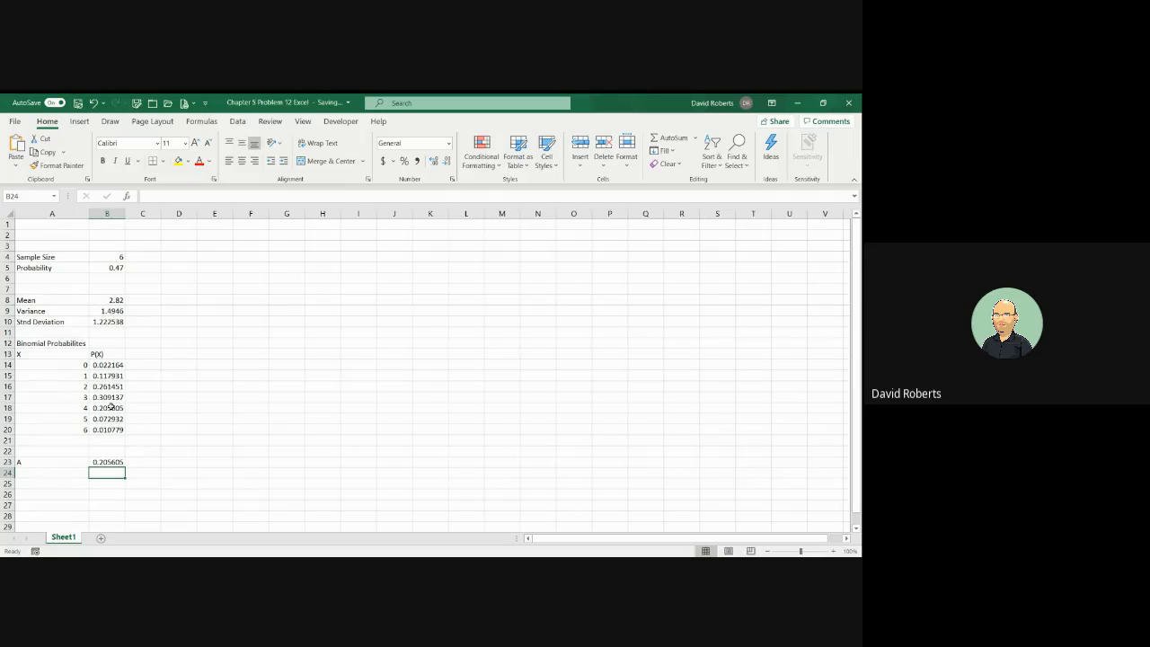
# Step: Label A24 as B and reference B20, the probability for X = 6, in B24
pyautogui.press('Left')
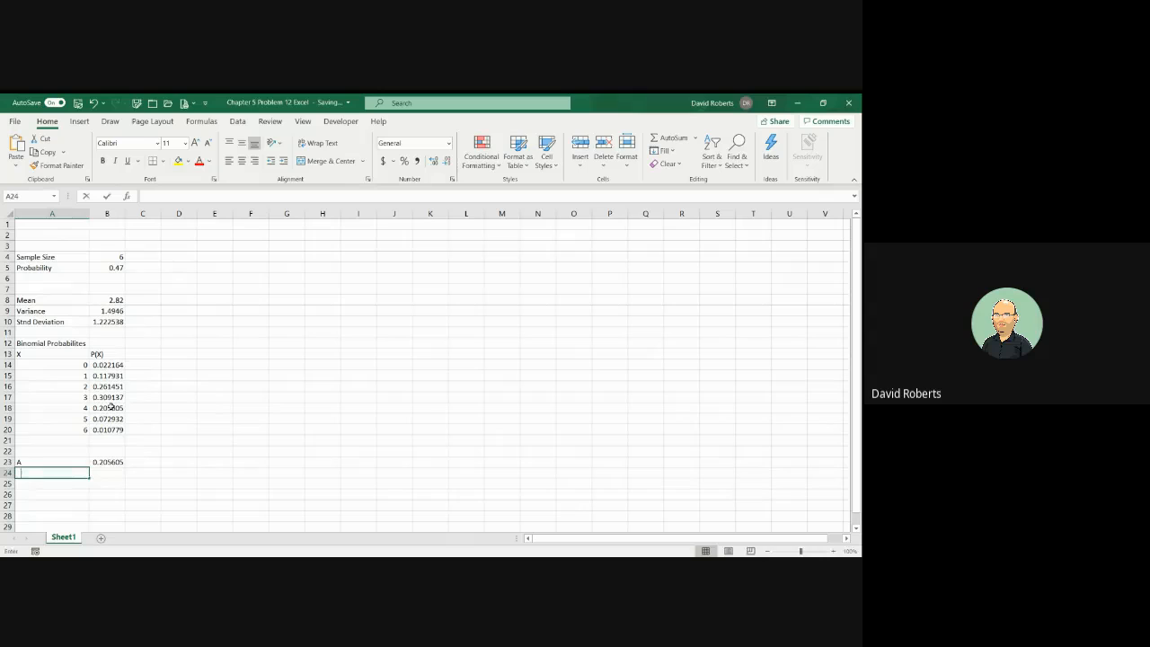
pyautogui.write('B')
pyautogui.press('Tab')
pyautogui.write('=')
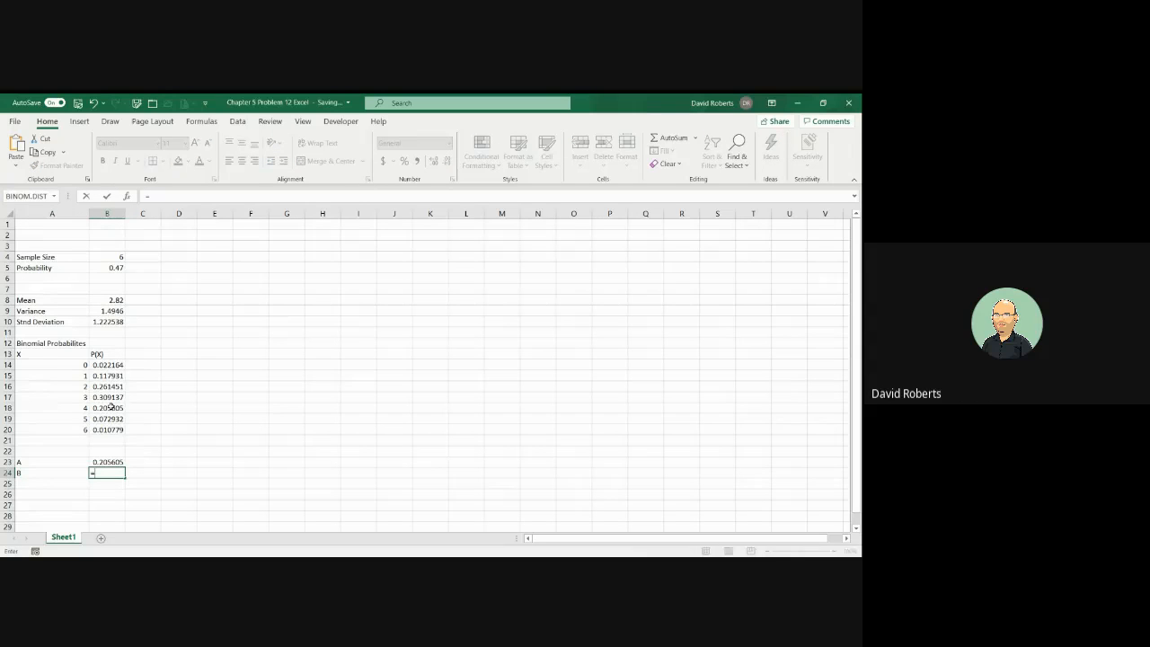
pyautogui.click(115, 431)
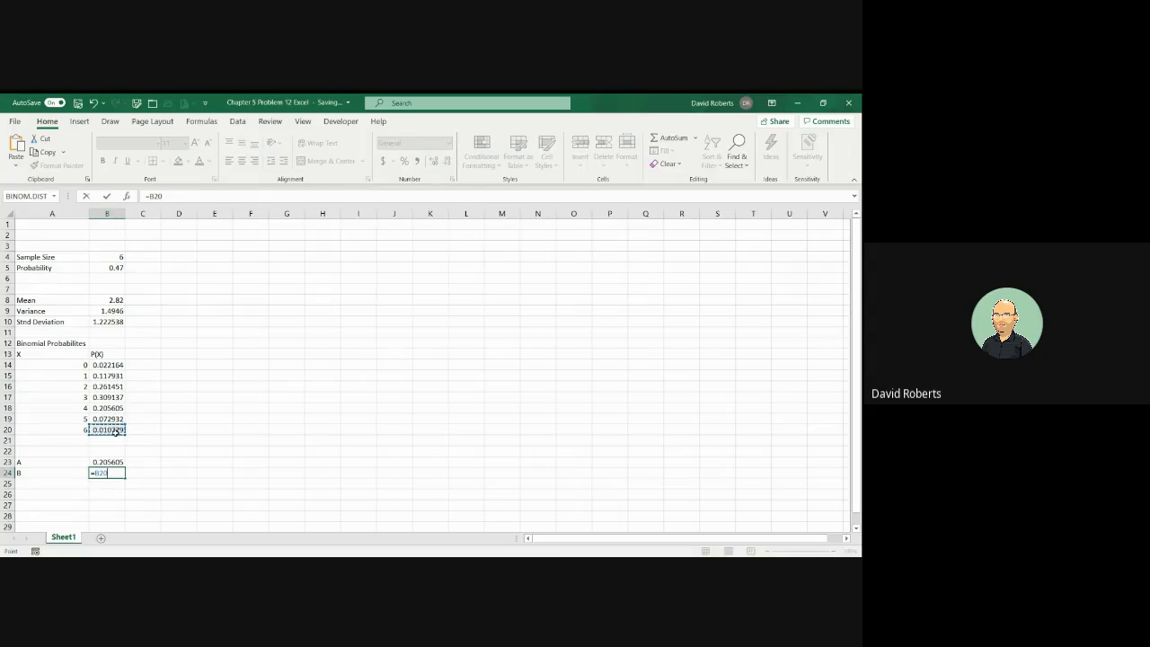
pyautogui.press('Return')
# Step: Mark the table rows used for the answers by entering A in C18 and B in C20
pyautogui.press('Up')
pyautogui.press('Up')
pyautogui.press('Up')
pyautogui.press('Up')
pyautogui.press('Up')
pyautogui.press('Up')
pyautogui.press('Up')
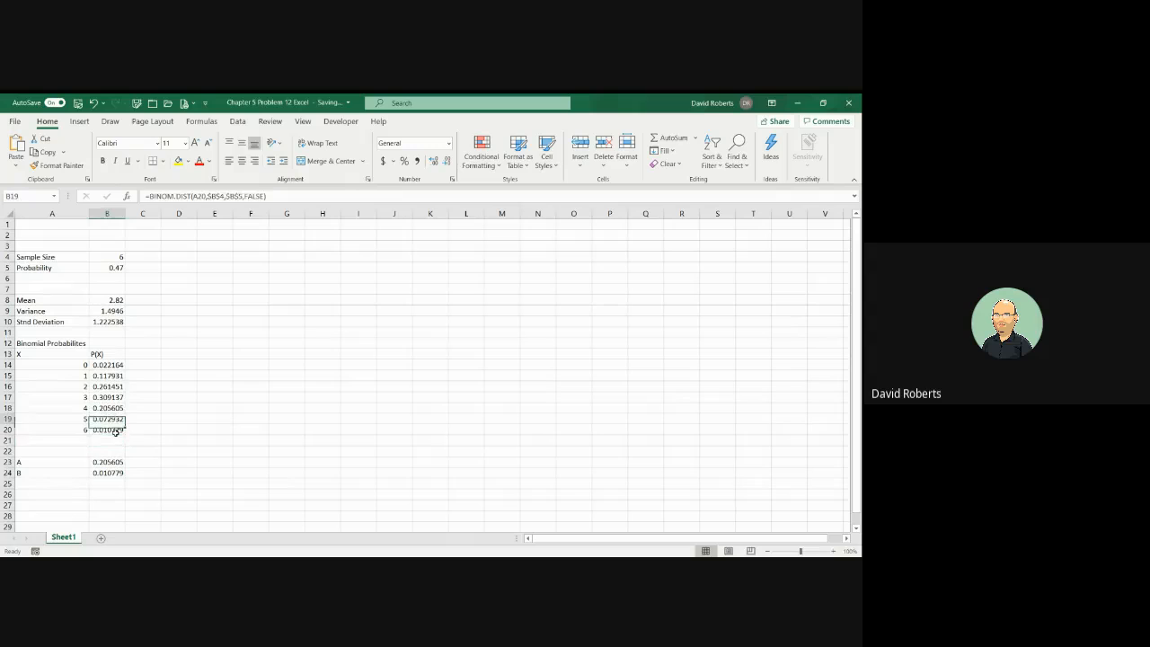
pyautogui.press('Right')
pyautogui.write('A')
pyautogui.press('Return')
pyautogui.press('Return')
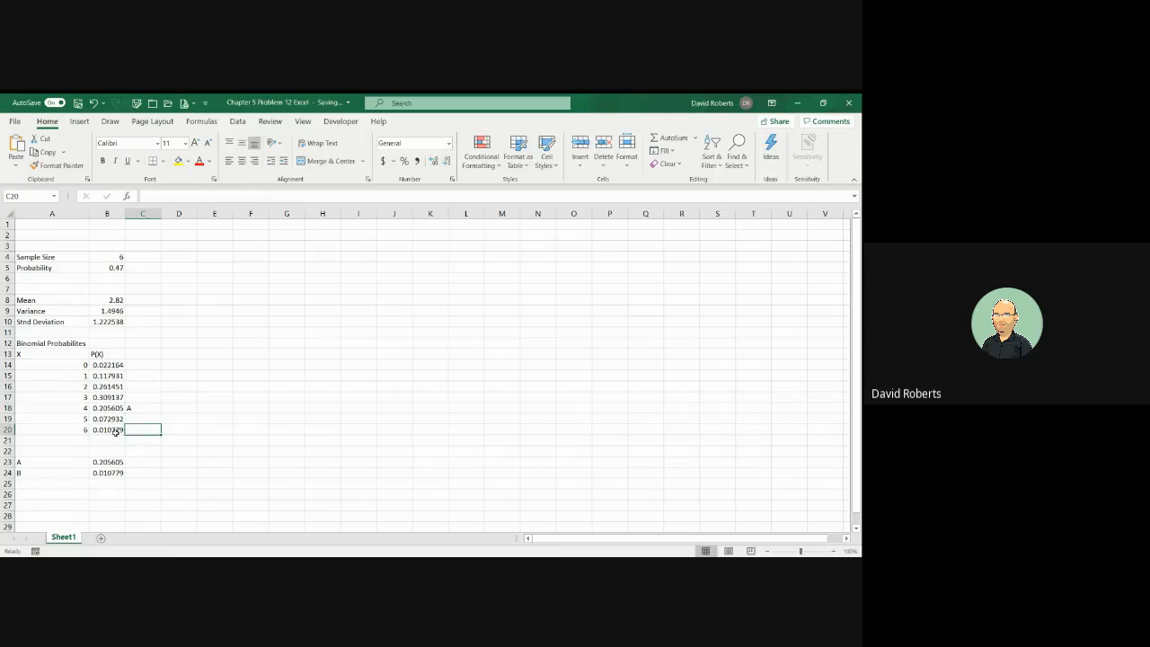
pyautogui.write('B')
pyautogui.press('Return')
# Step: Label A25 as C and enter =SUM(B18:B20) in B25 to add the probabilities for X = 4 through 6
pyautogui.press('Down')
pyautogui.press('Down')
pyautogui.press('Down')
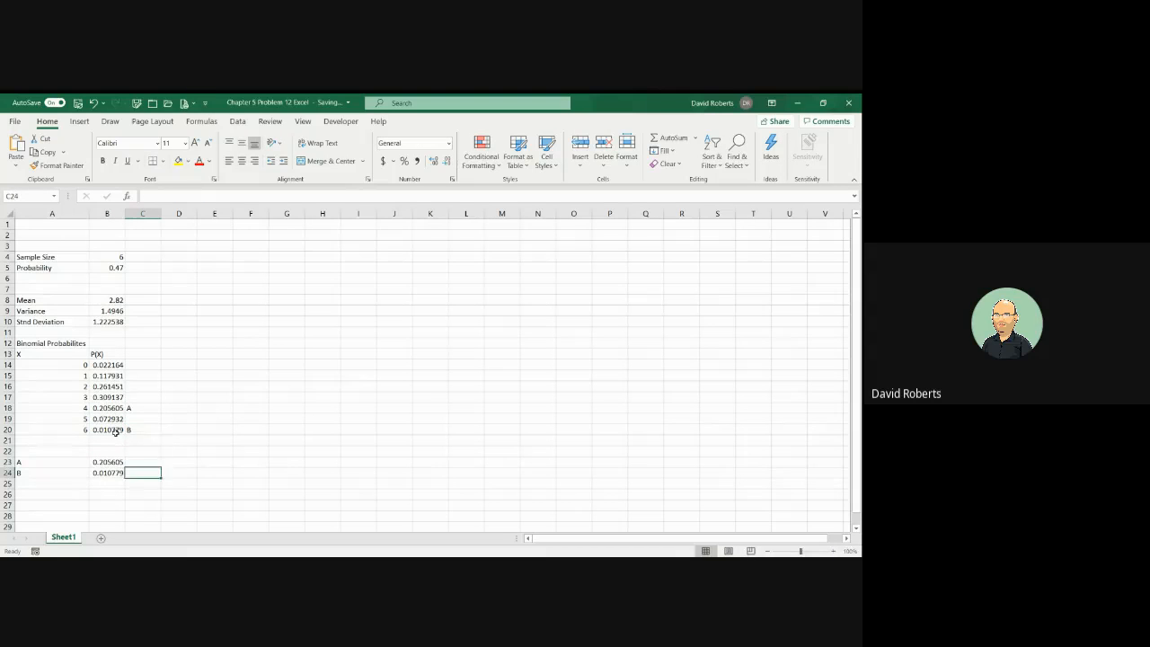
pyautogui.press('Left')
pyautogui.press('Left')
pyautogui.press('Down')
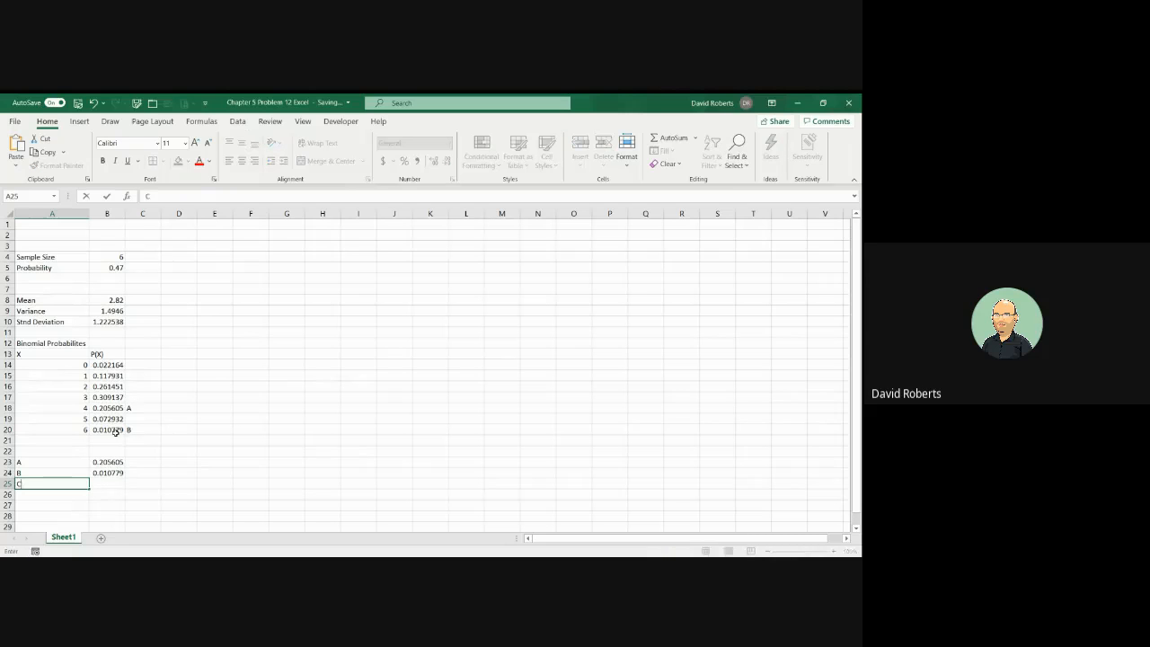
pyautogui.write('C')
pyautogui.press('Tab')
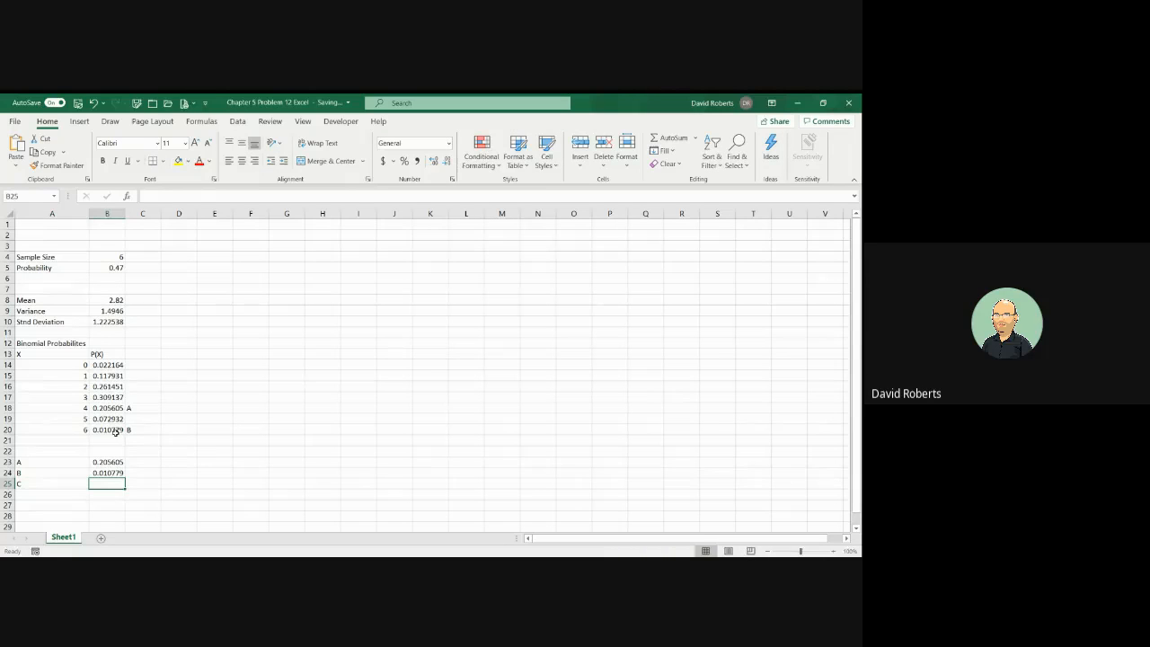
pyautogui.write('=SUM(')
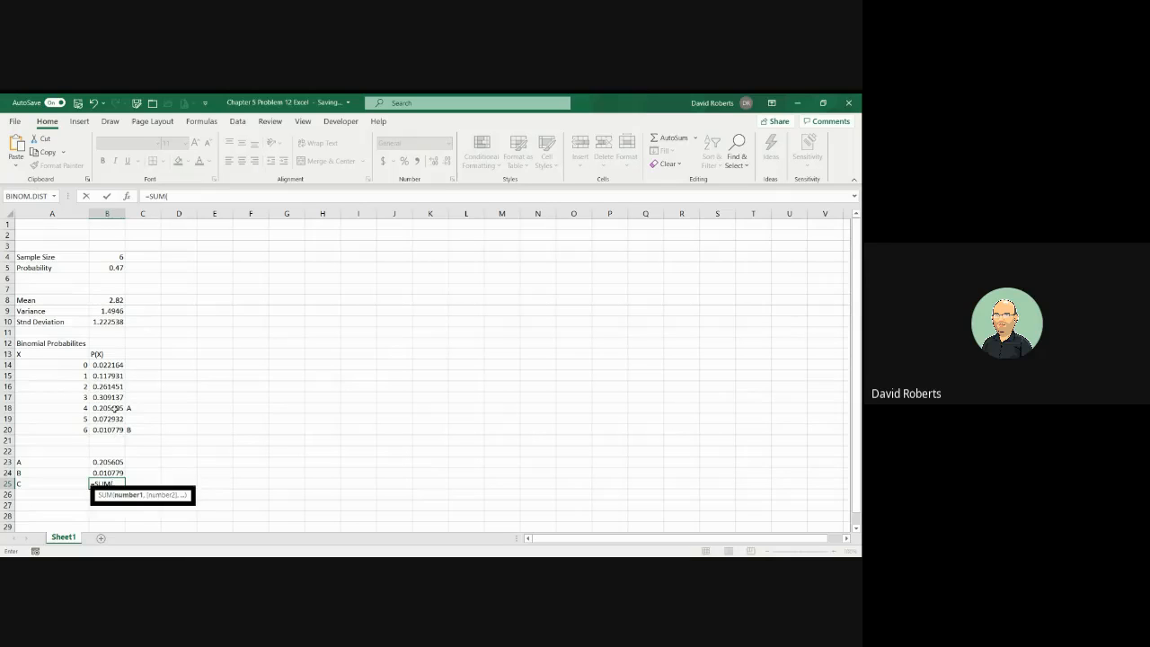
pyautogui.moveTo(114, 409); pyautogui.dragTo(114, 429)
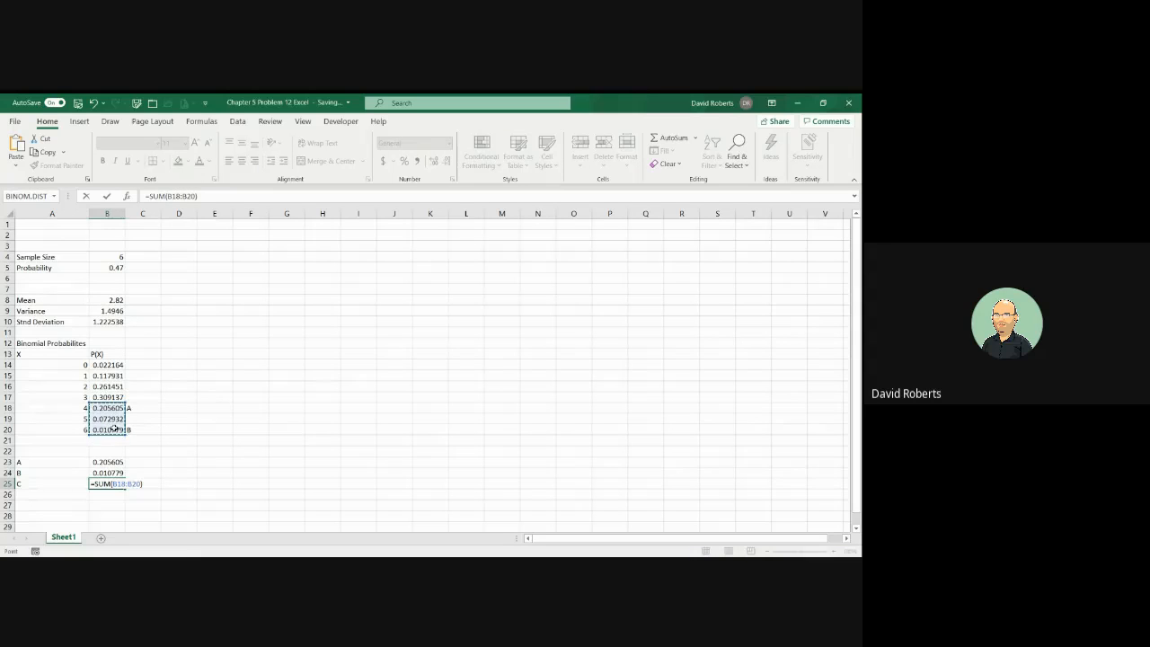
pyautogui.press('Return')
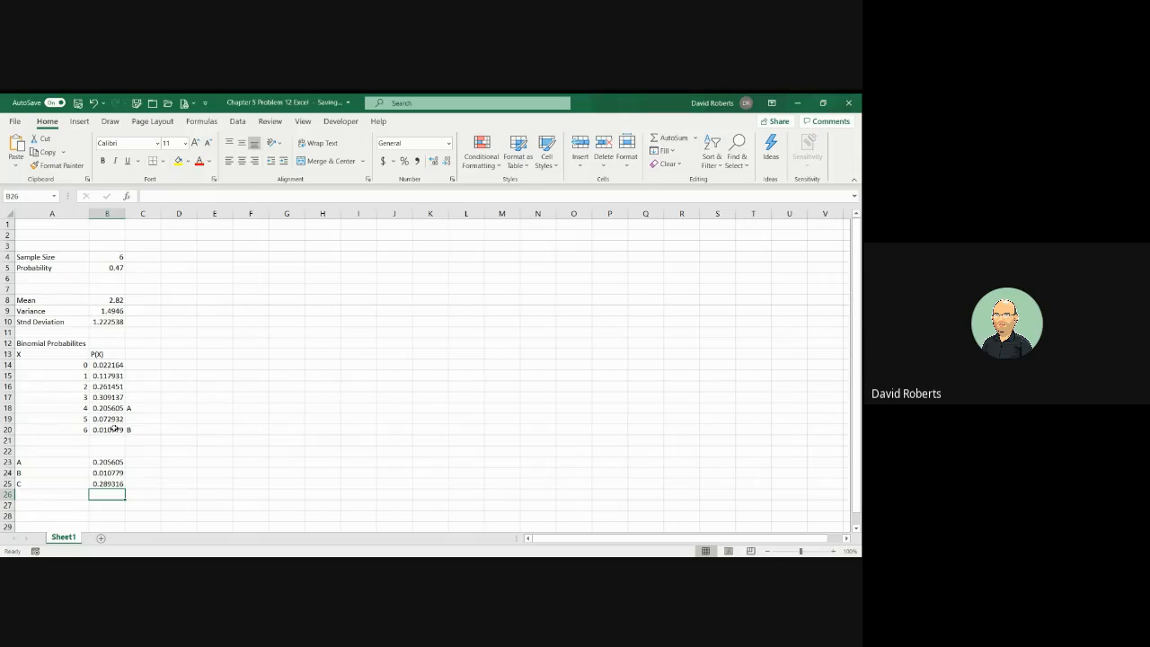
# Step: Mark the mean and the standard deviation as part D by entering D in C8 and C10
pyautogui.press('Left')
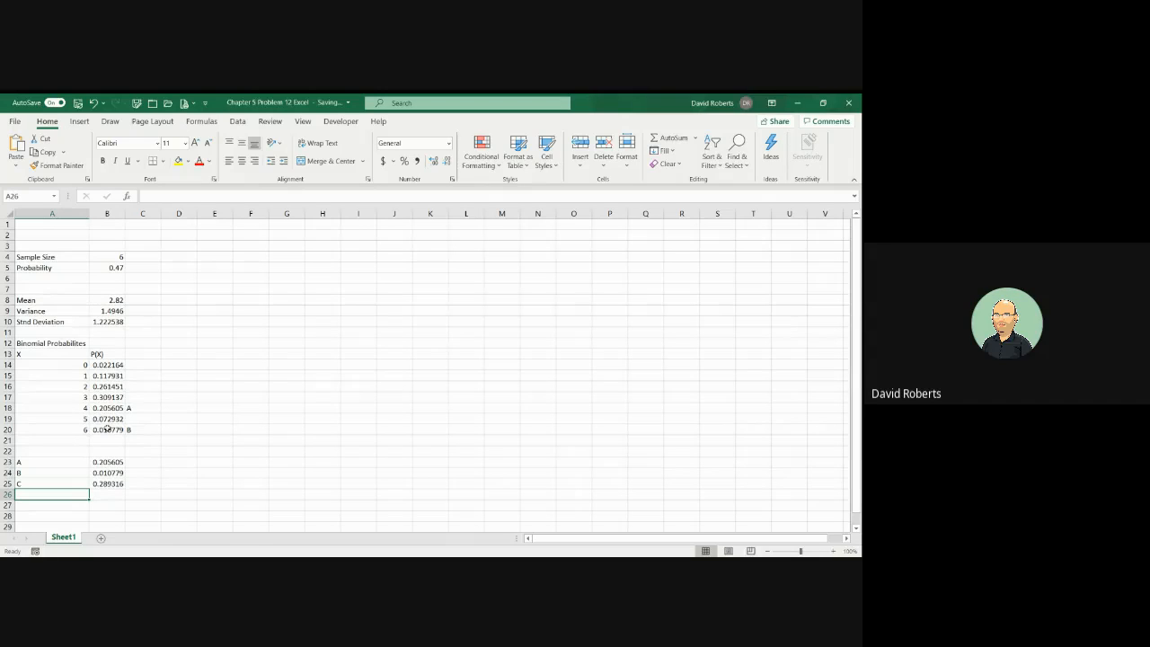
pyautogui.click(146, 301)
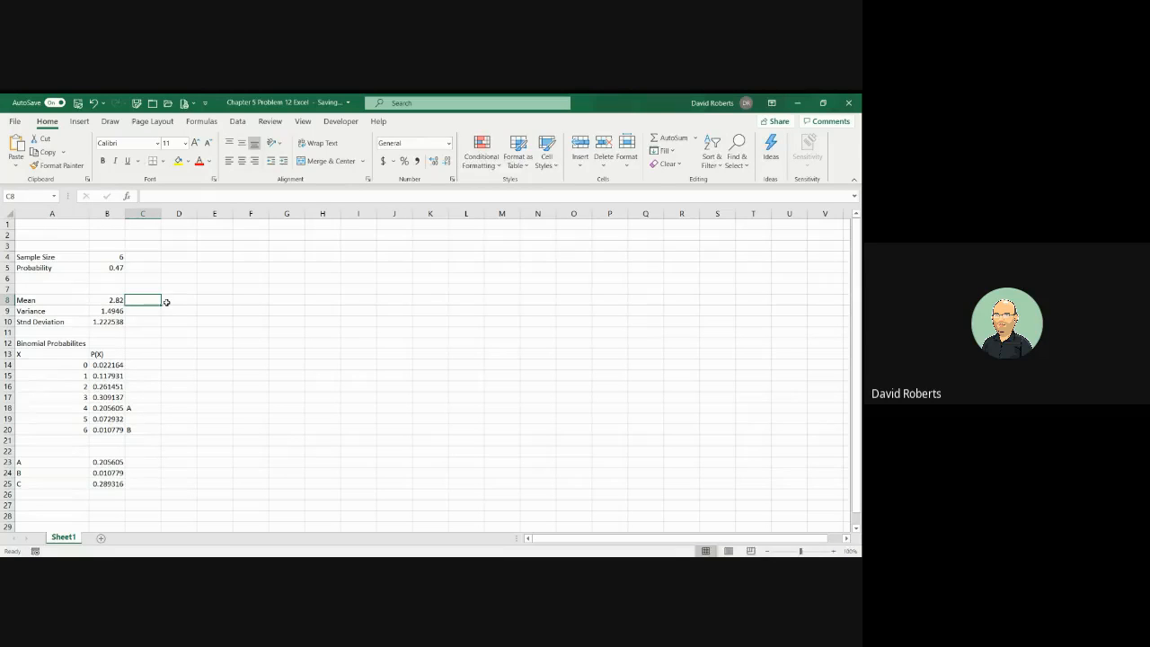
pyautogui.write('D')
pyautogui.press('Return')
pyautogui.press('Return')
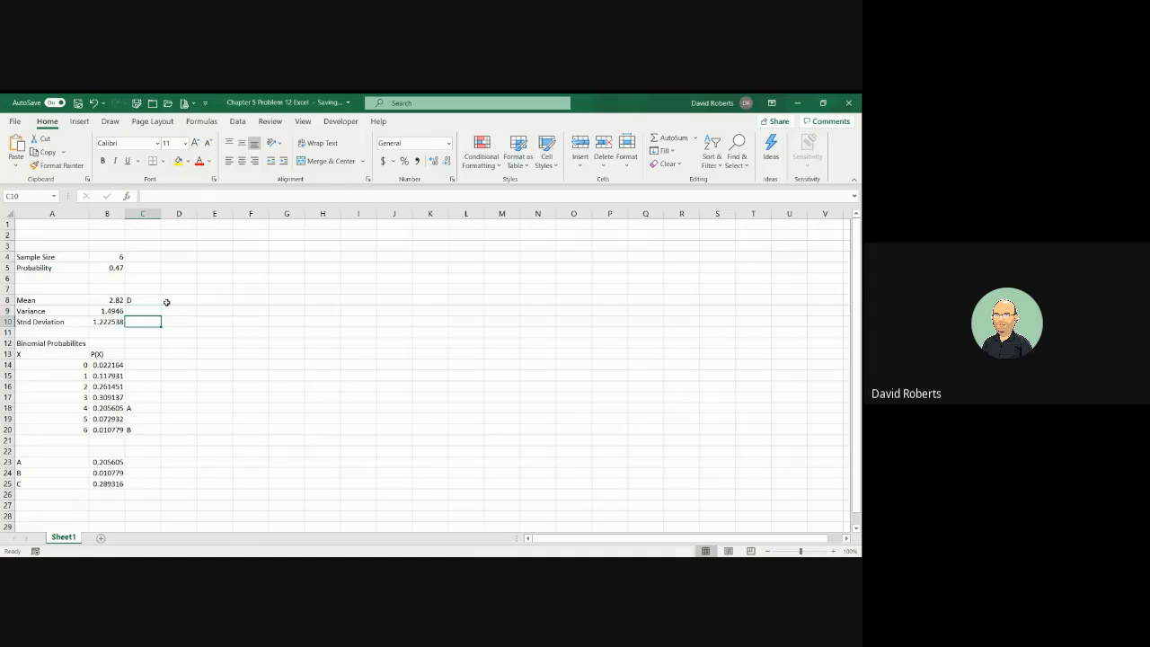
pyautogui.write('D')
pyautogui.press('Return')
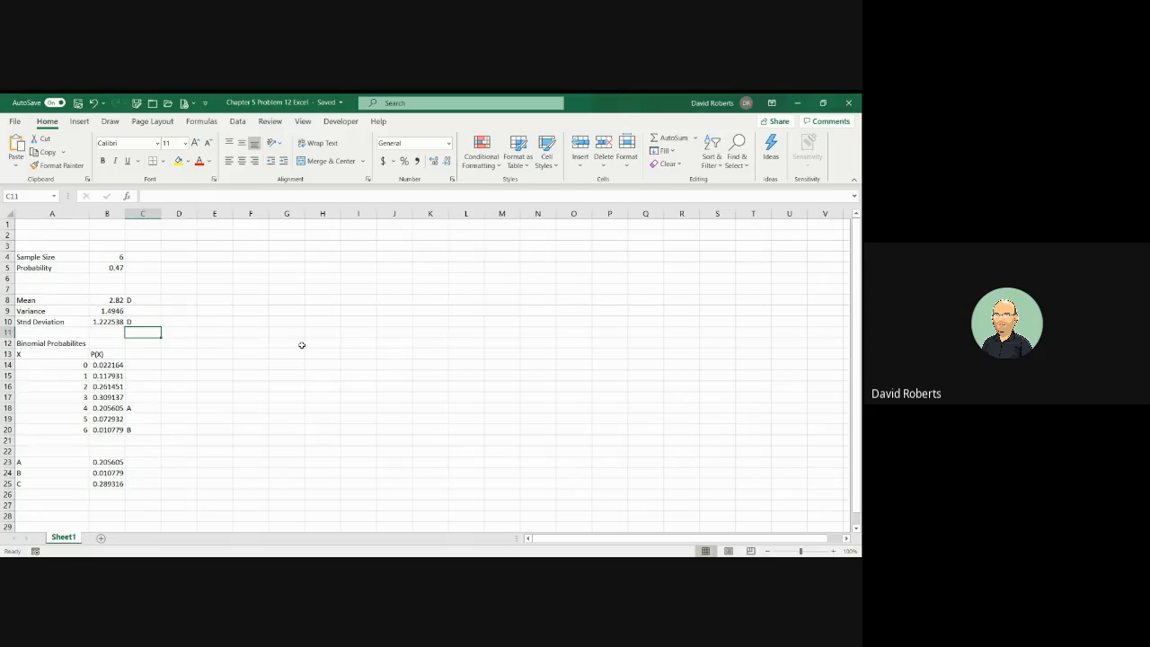
pyautogui.hotkey('alt', 'Tab')
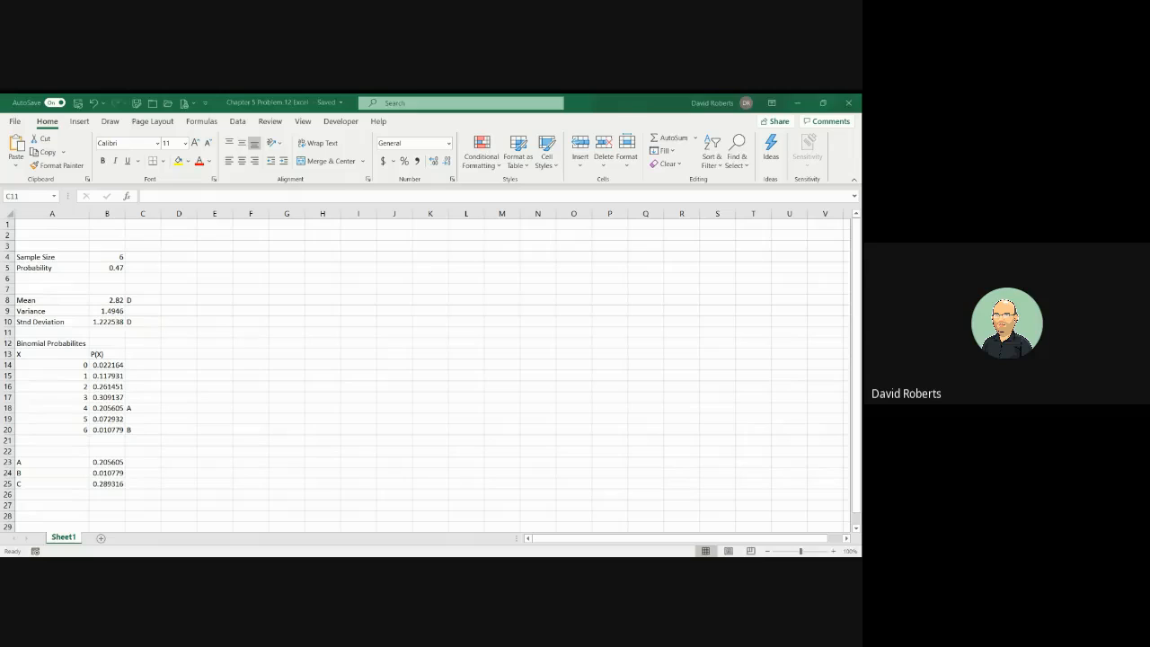